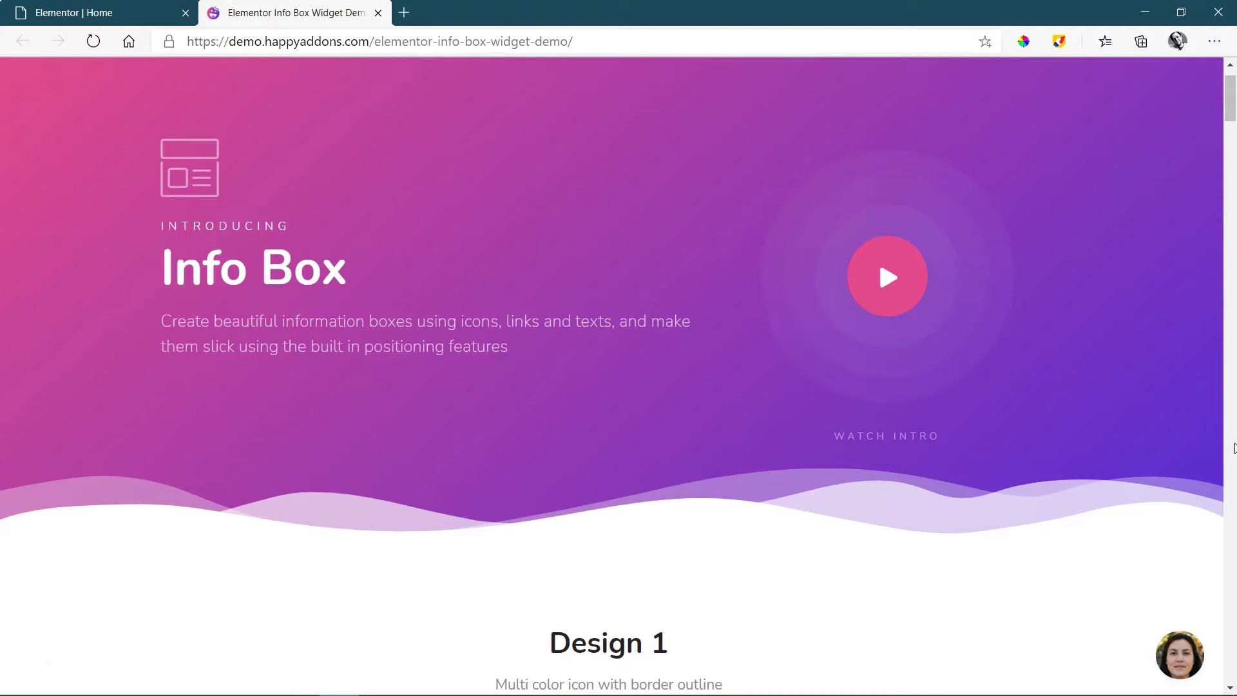
- Browse the Happy Addons Info Box demo designs from Design 1 through Design 7
{"action": "left_click", "coordinate": [1232, 122]}
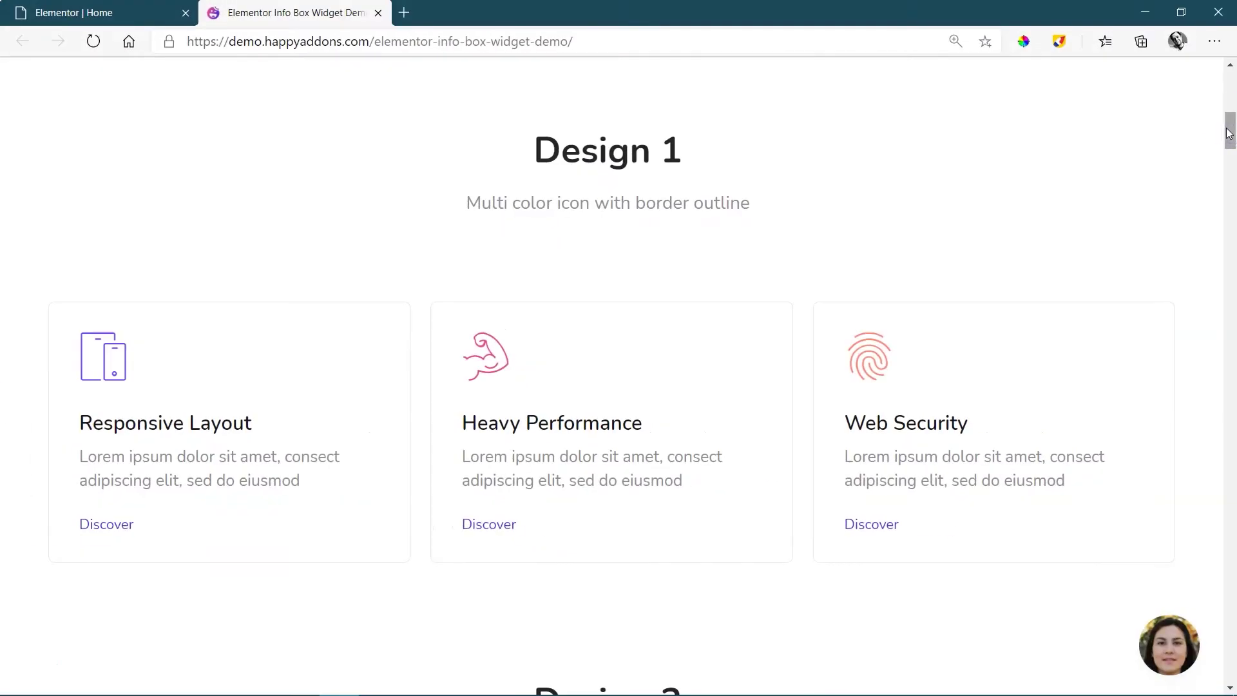
{"action": "left_click", "coordinate": [1231, 173]}
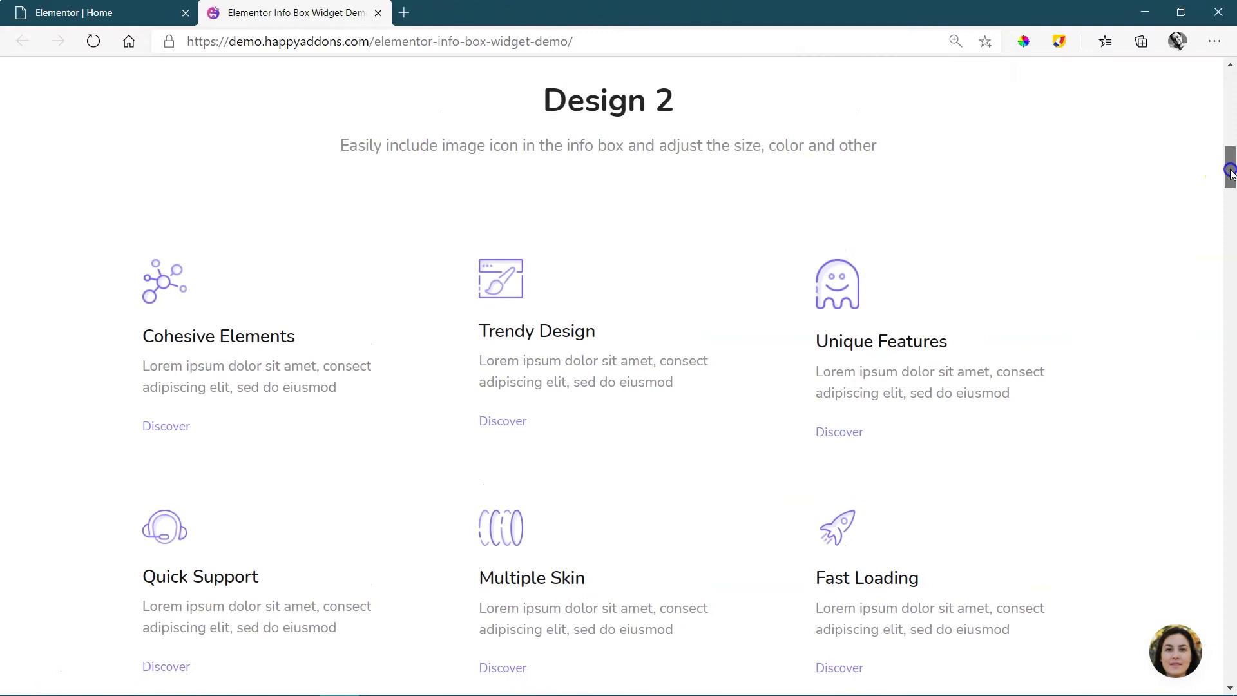
{"action": "left_click", "coordinate": [1232, 173]}
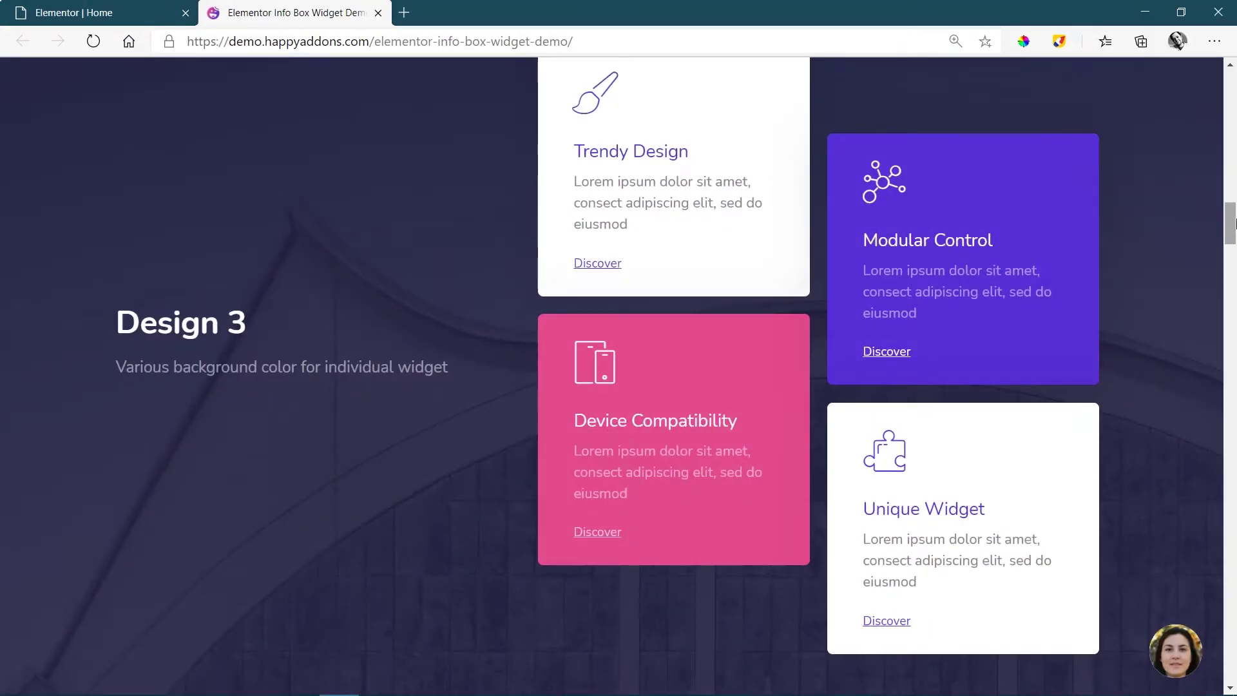
{"action": "left_click", "coordinate": [1232, 253]}
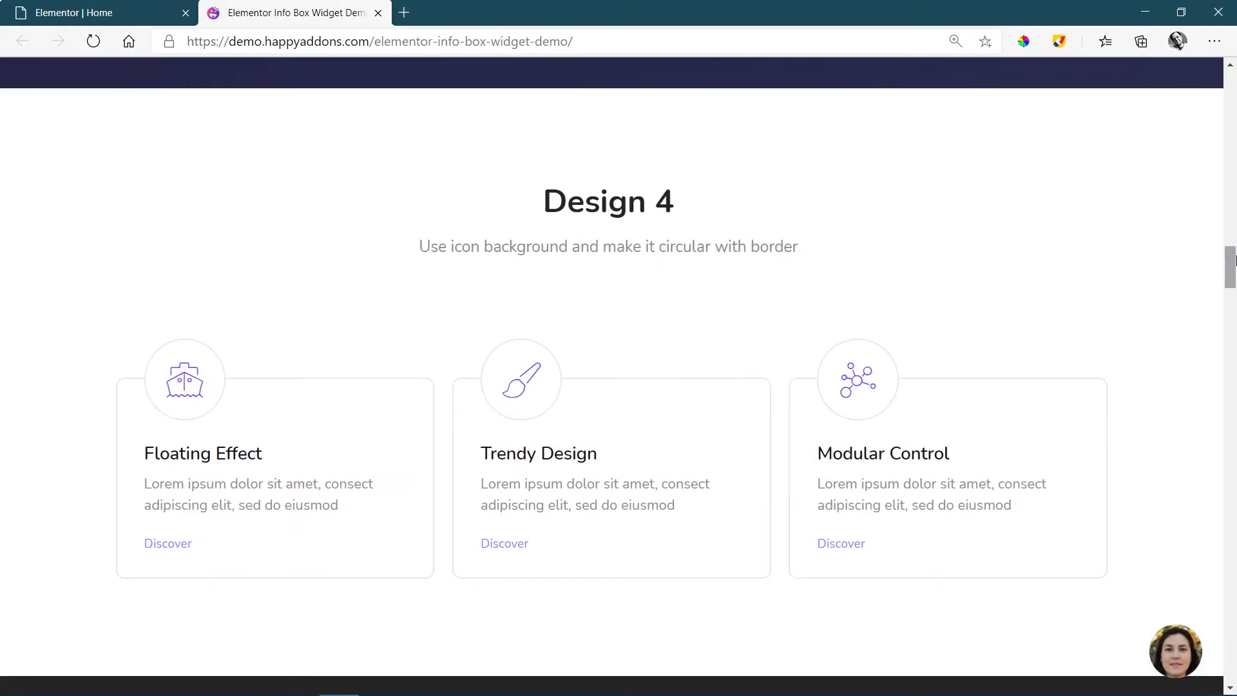
{"action": "left_click", "coordinate": [1232, 302]}
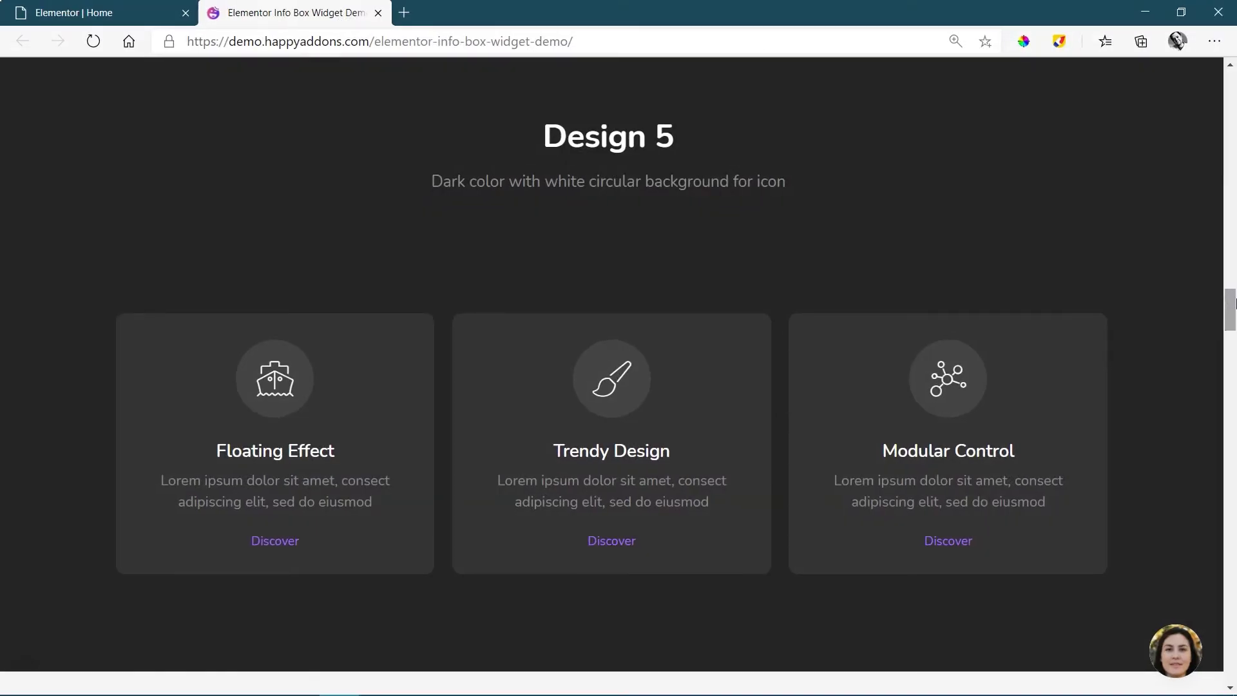
{"action": "left_click", "coordinate": [1232, 346]}
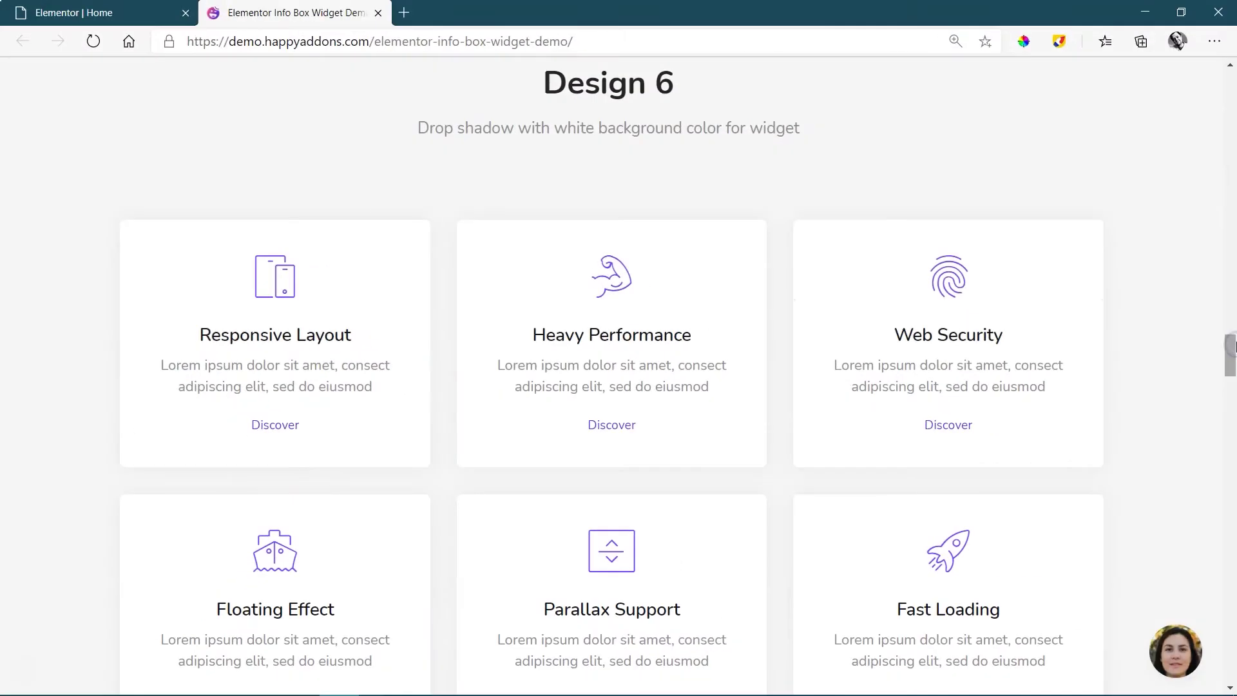
{"action": "left_click", "coordinate": [1231, 401]}
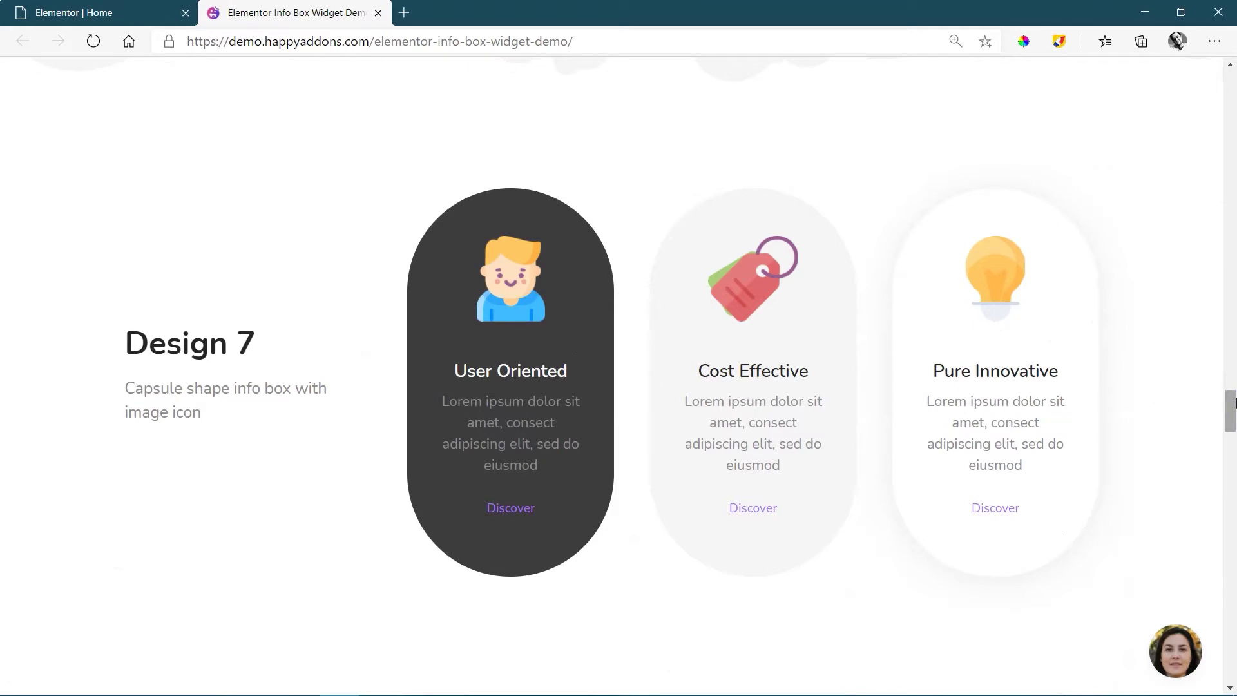
- Scroll on to Design 10, return to the page top, and go back to the Elementor Home tab
{"action": "left_click_drag", "start_coordinate": [1233, 400], "coordinate": [1233, 509]}
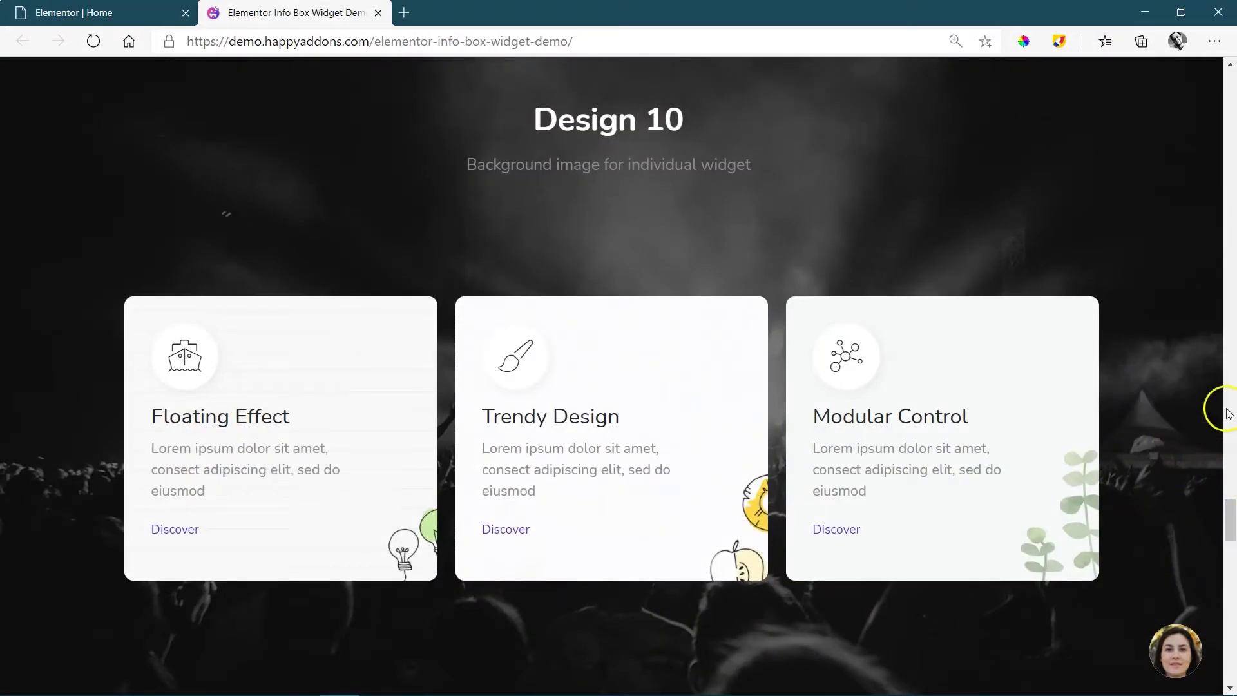
{"action": "key", "text": "Home"}
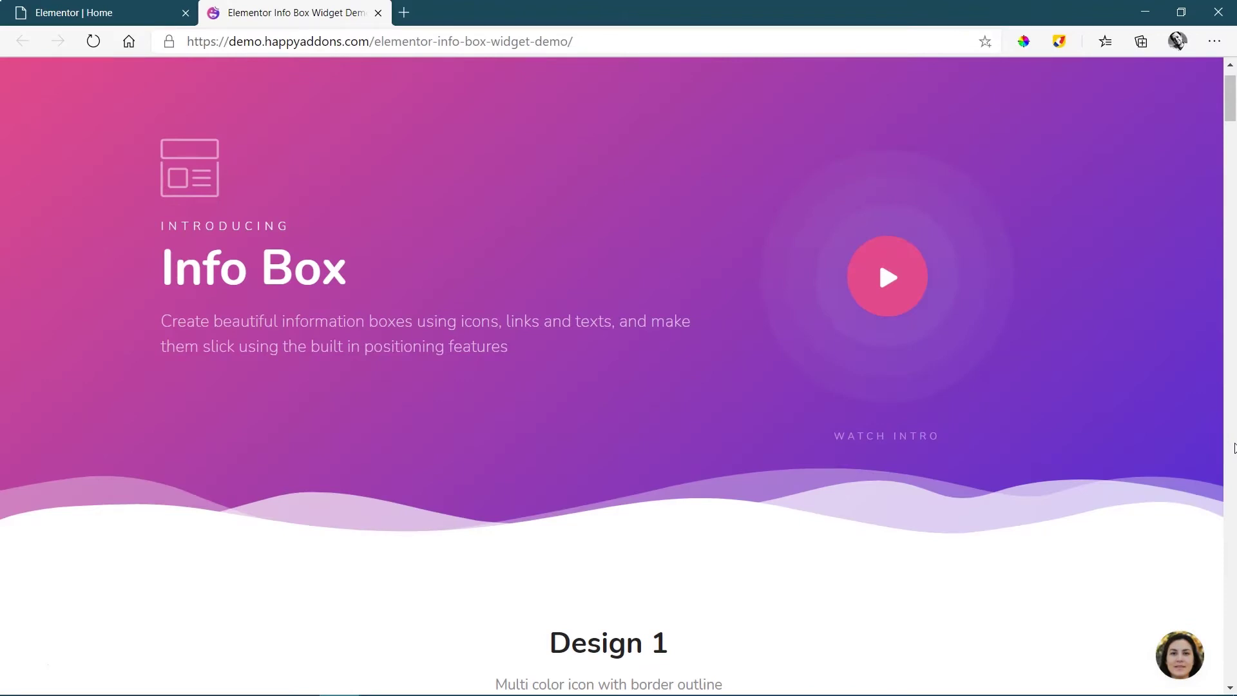
{"action": "key", "text": "ctrl+Tab"}
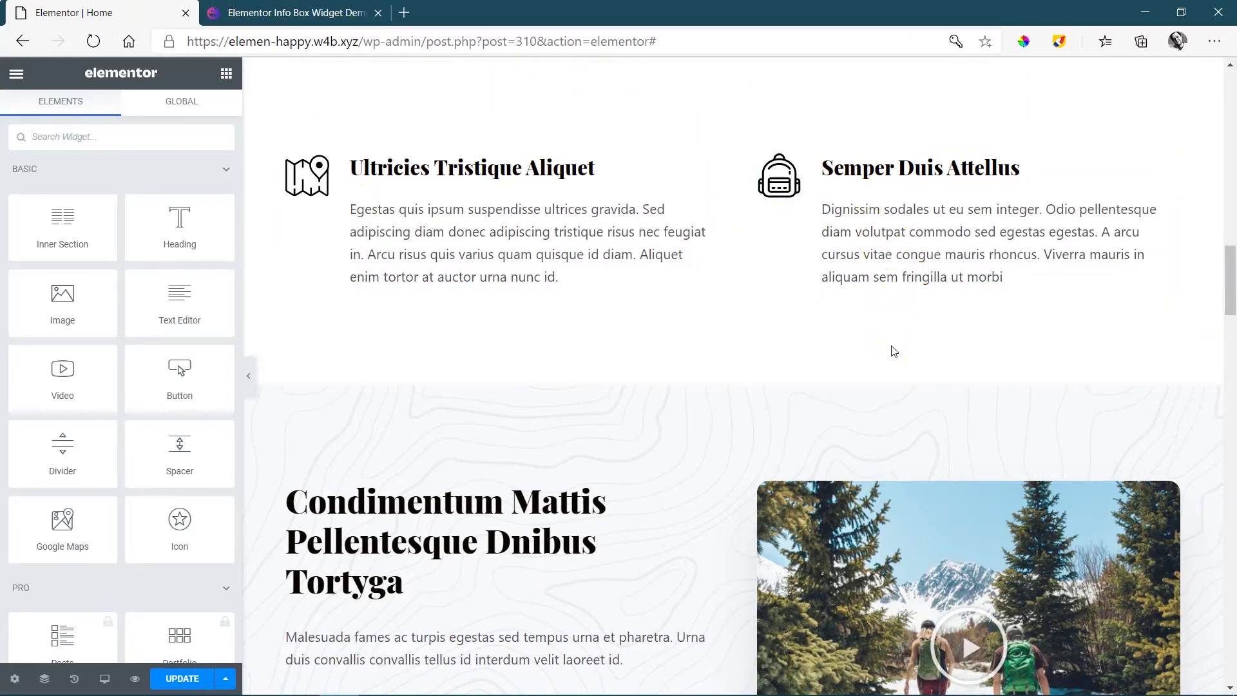
- Open the 'Ultricies Tristique Aliquet' Icon Box settings with the cursor in its description
{"action": "left_click", "coordinate": [551, 240]}
{"action": "left_click", "coordinate": [581, 244]}
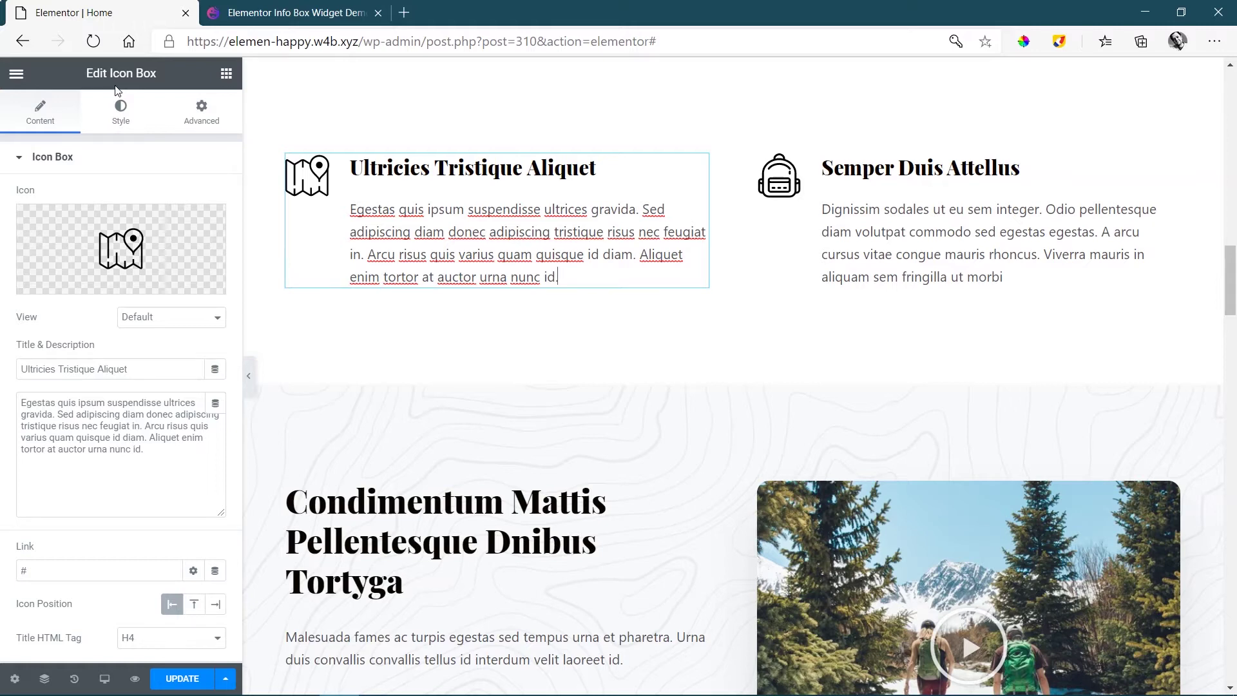
- Add a new three-column section above the existing icon boxes
{"action": "scroll", "coordinate": [711, 274], "scroll_direction": "up", "scroll_amount": 2}
{"action": "left_click", "coordinate": [707, 251]}
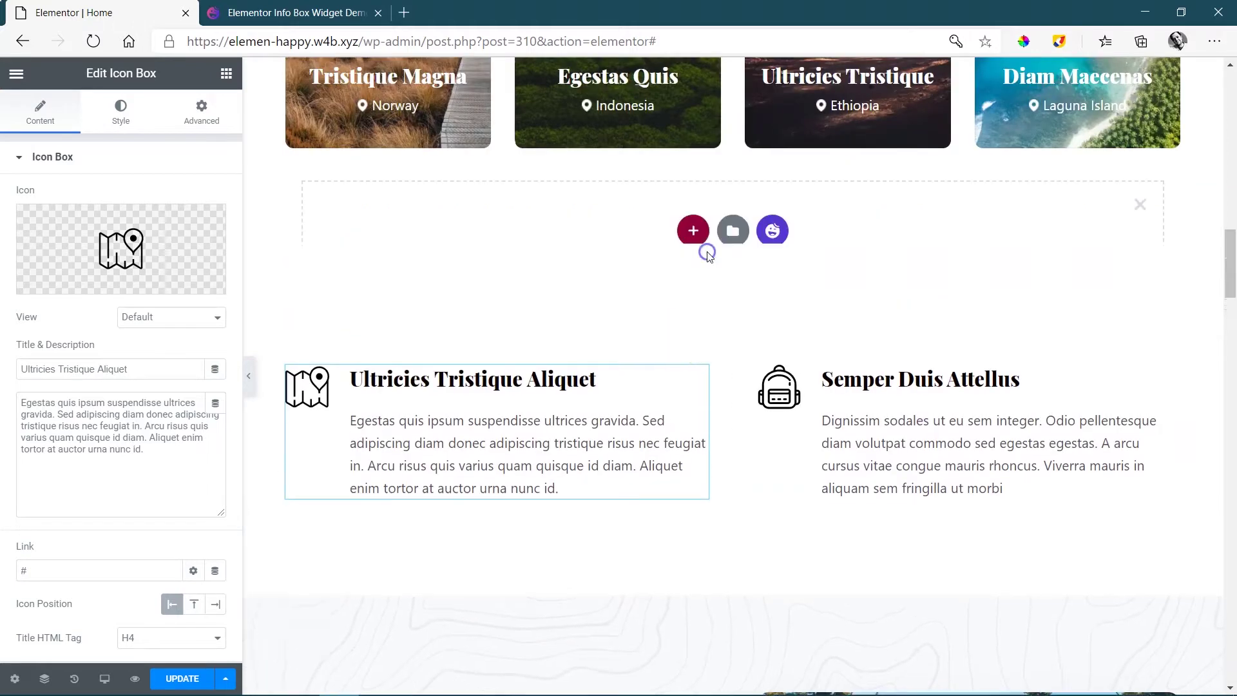
{"action": "left_click", "coordinate": [689, 248]}
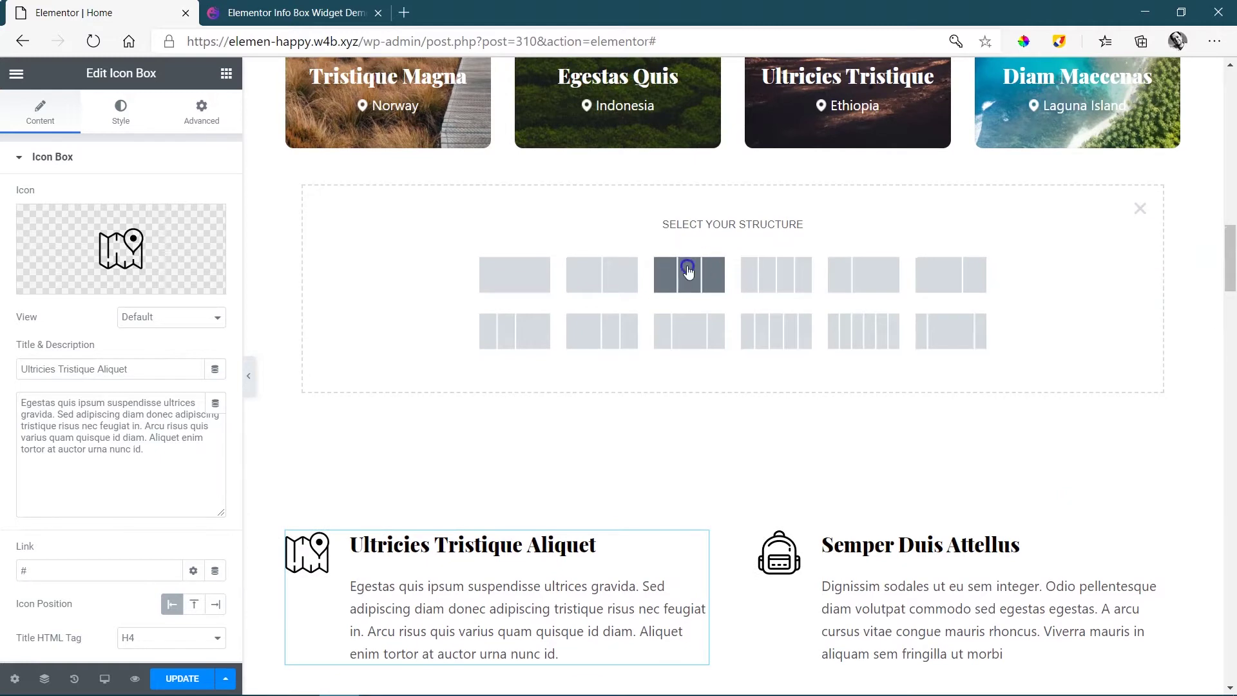
{"action": "left_click", "coordinate": [688, 267]}
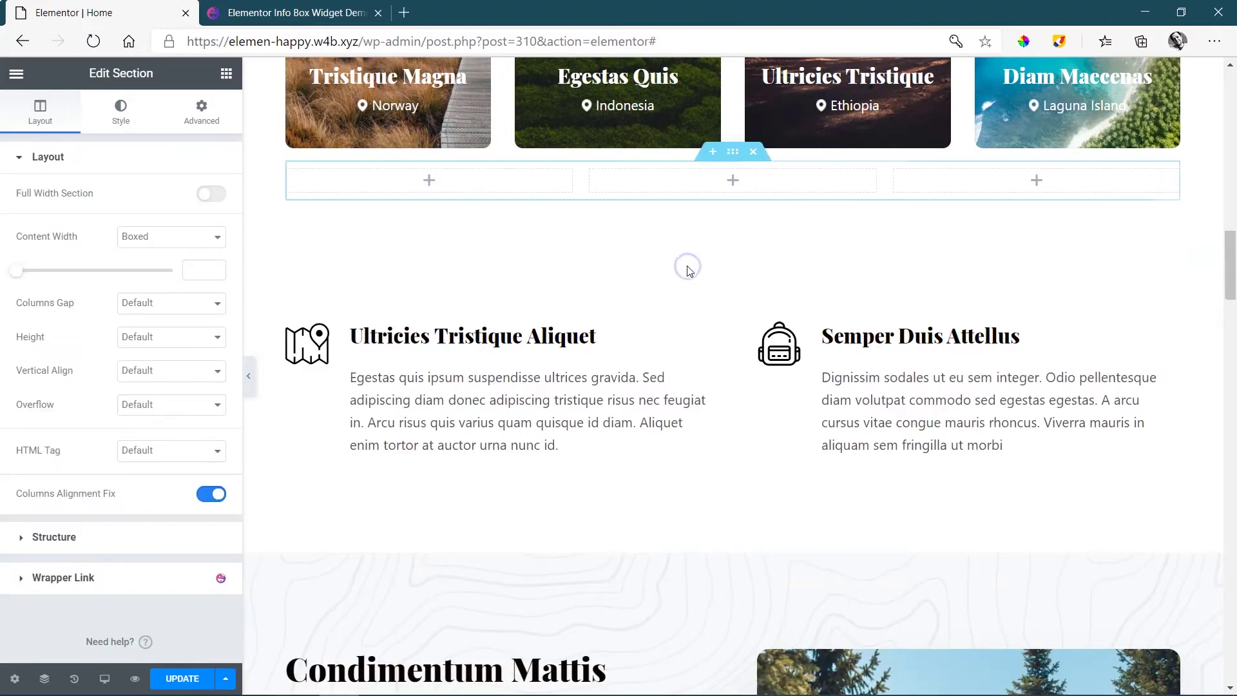
- Search the widgets for 'info box' and place an Info Box in the first column
{"action": "left_click", "coordinate": [226, 73]}
{"action": "left_click", "coordinate": [141, 101]}
{"action": "left_click", "coordinate": [111, 103]}
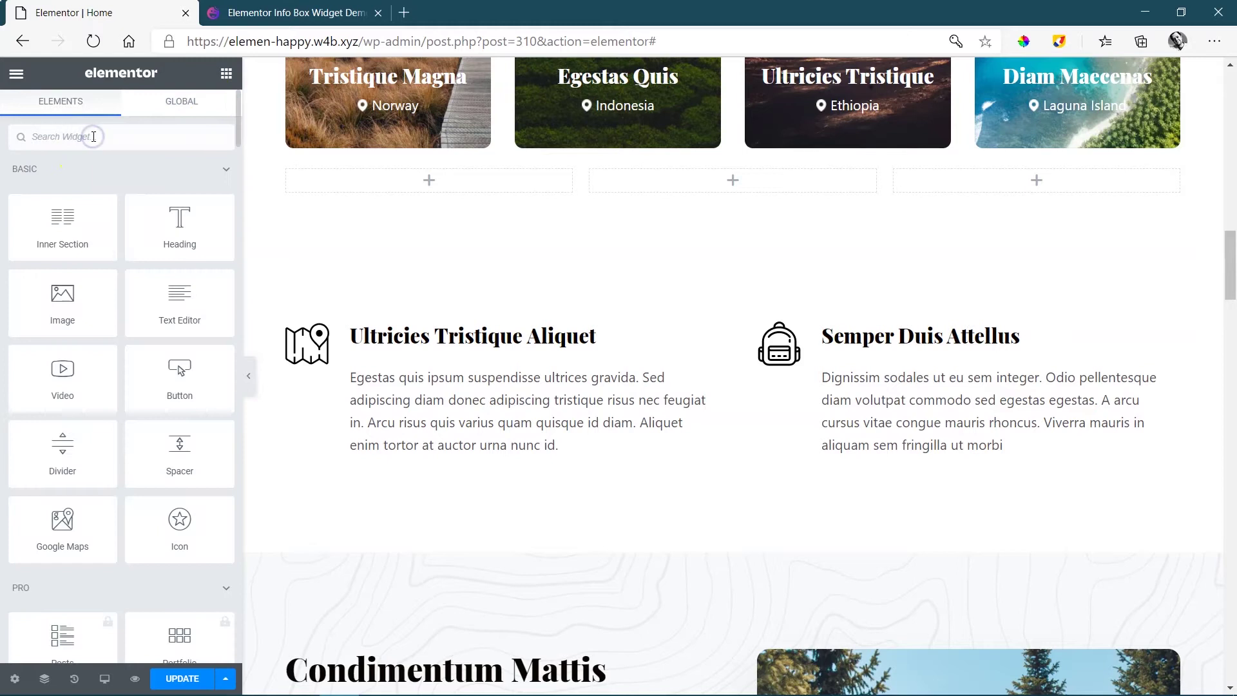
{"action": "left_click", "coordinate": [94, 136]}
{"action": "type", "text": "info box"}
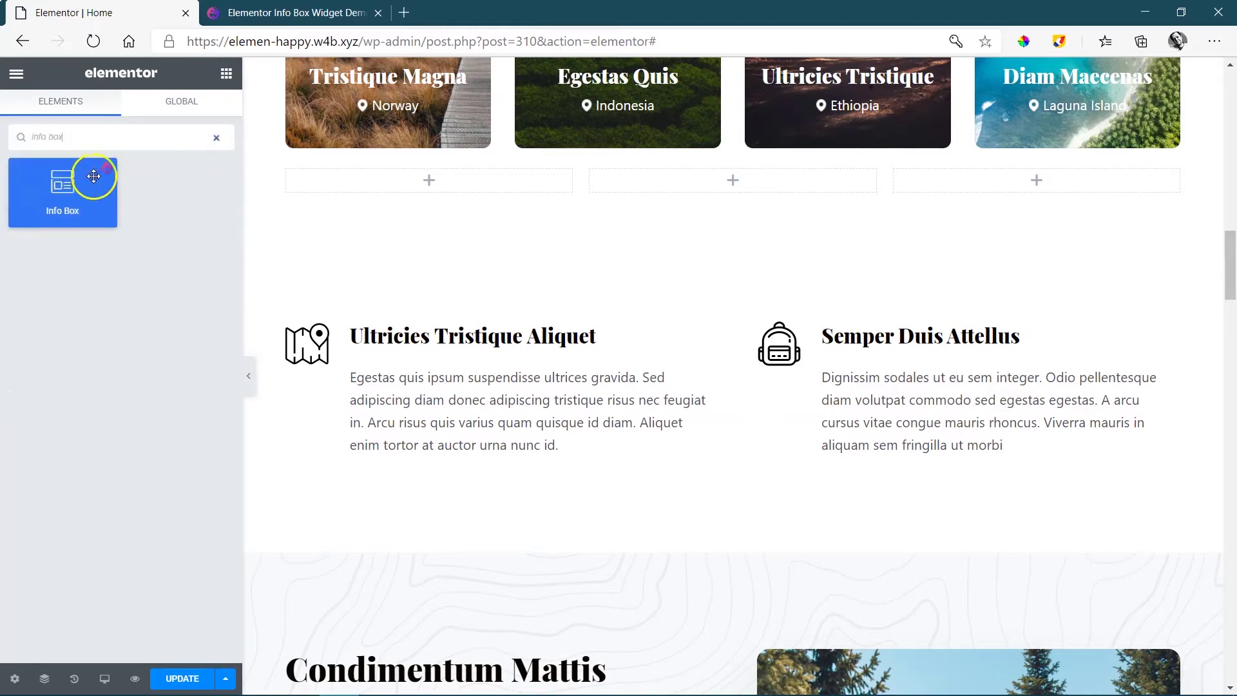
{"action": "left_click_drag", "start_coordinate": [73, 186], "coordinate": [408, 174]}
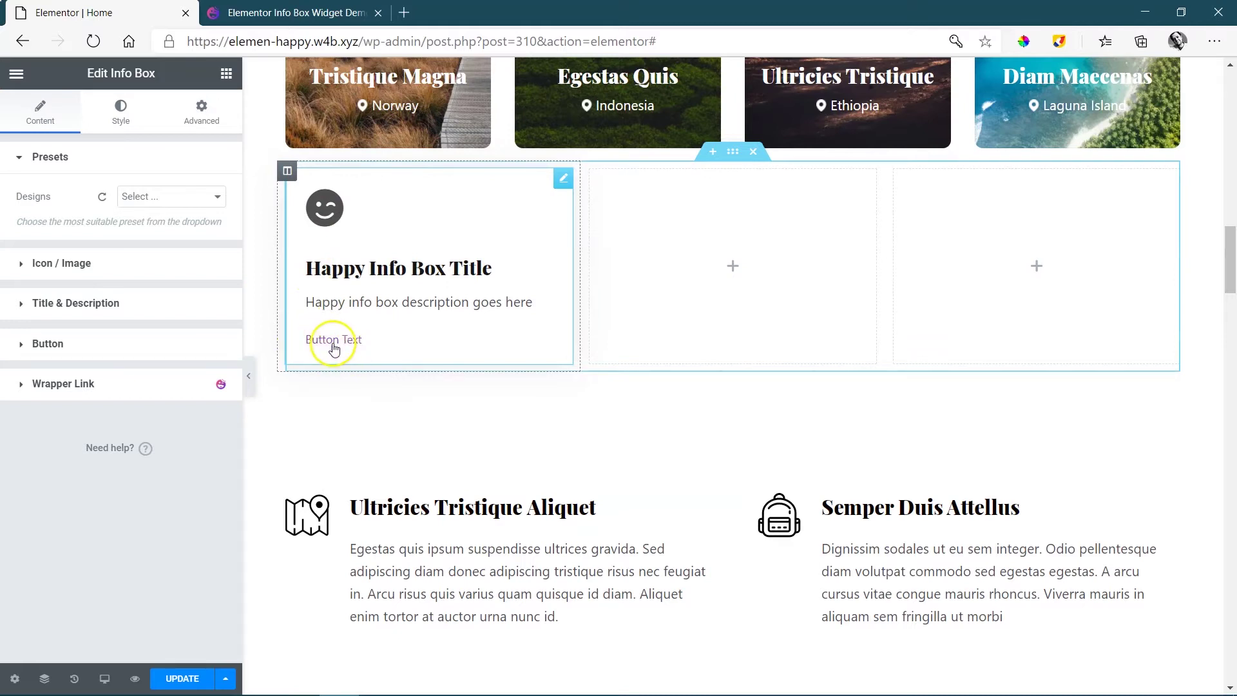
- Try the Info Box preset designs Design 1 through Design 5
{"action": "left_click", "coordinate": [216, 197]}
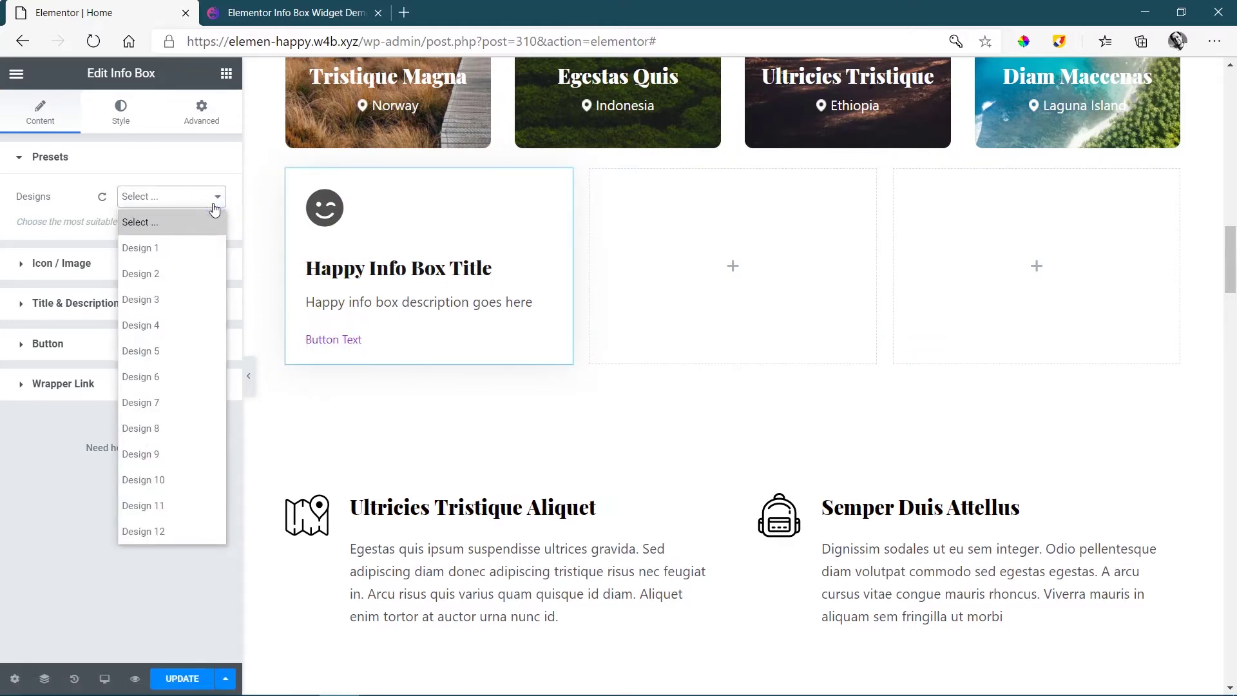
{"action": "left_click", "coordinate": [204, 248]}
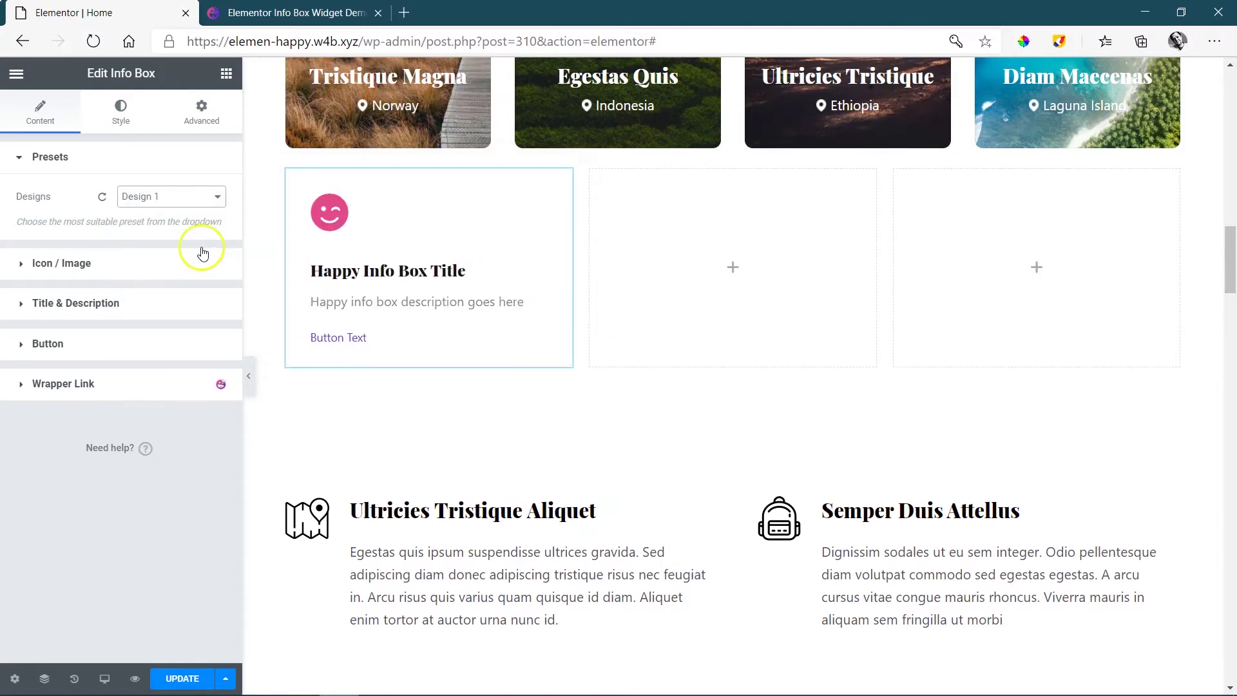
{"action": "left_click", "coordinate": [214, 196]}
{"action": "left_click", "coordinate": [202, 270]}
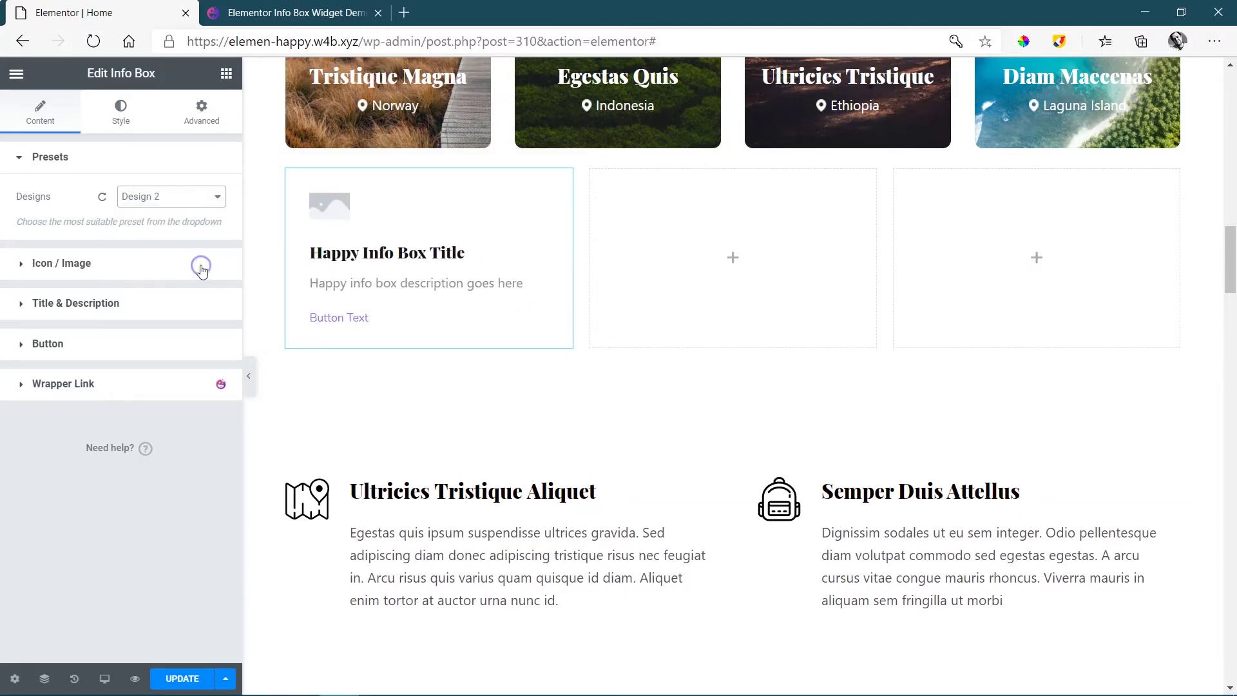
{"action": "left_click", "coordinate": [197, 204]}
{"action": "left_click", "coordinate": [188, 300]}
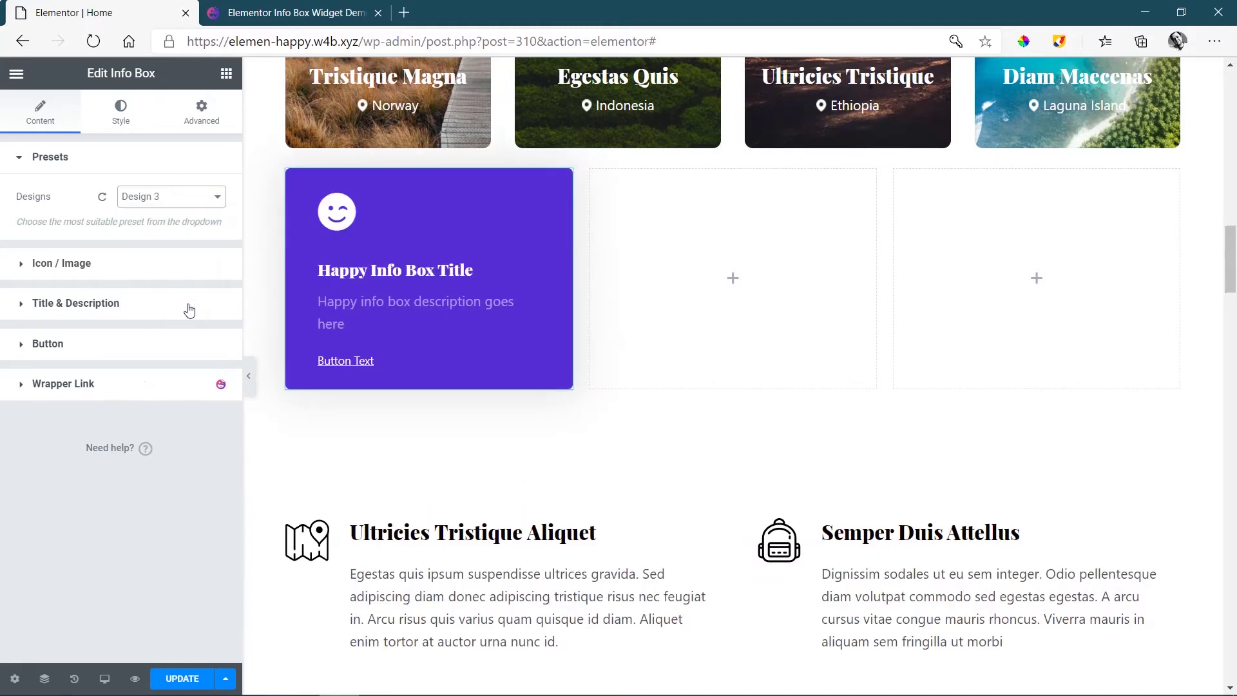
{"action": "left_click", "coordinate": [196, 202]}
{"action": "left_click", "coordinate": [189, 320]}
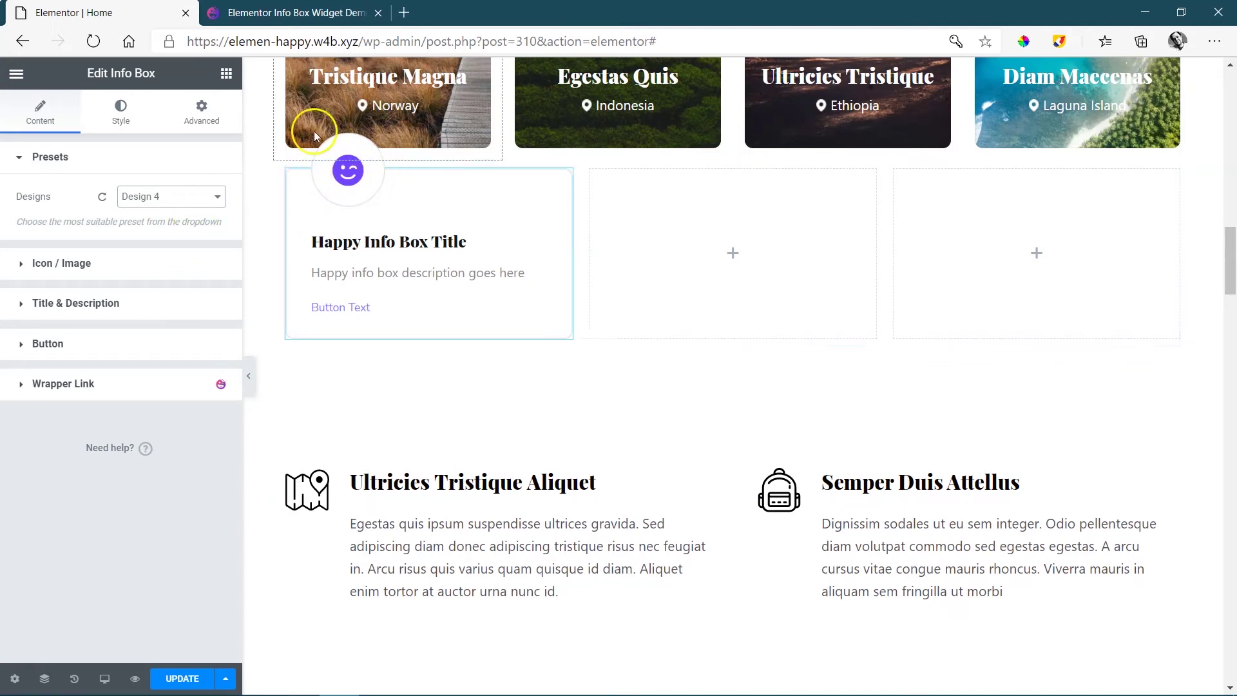
{"action": "left_click", "coordinate": [147, 197]}
{"action": "left_click", "coordinate": [162, 343]}
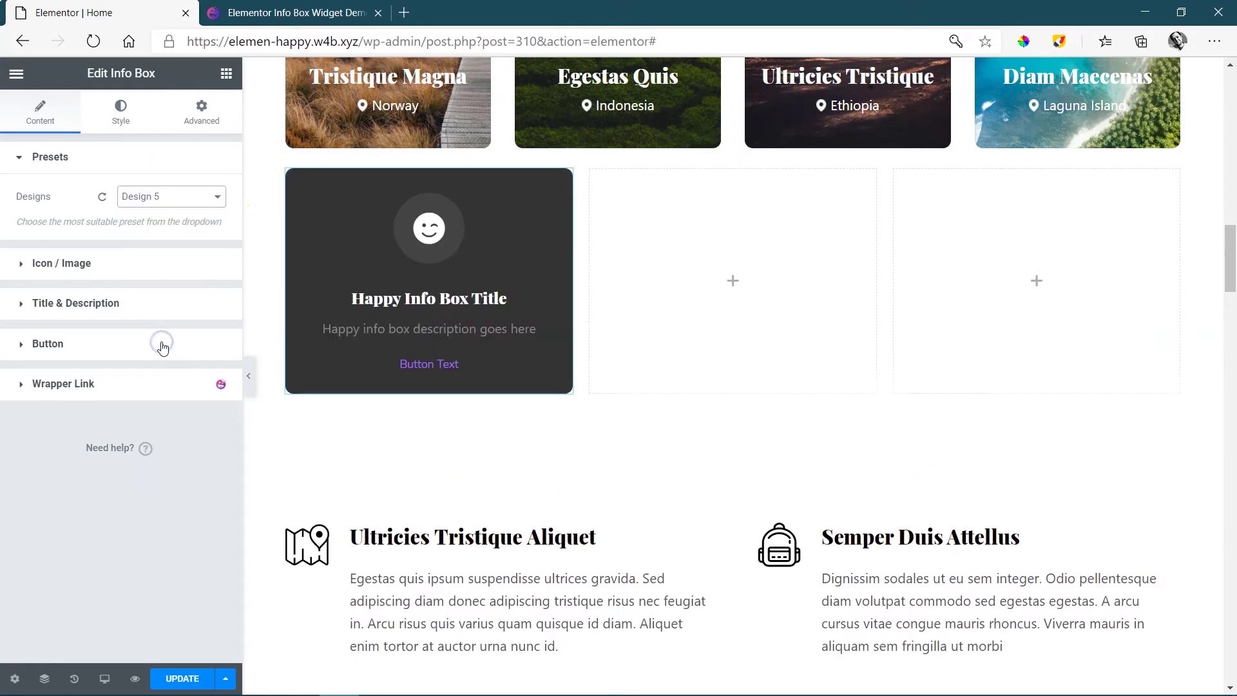
- Try the Info Box preset designs Design 6 through Design 10
{"action": "left_click", "coordinate": [187, 199]}
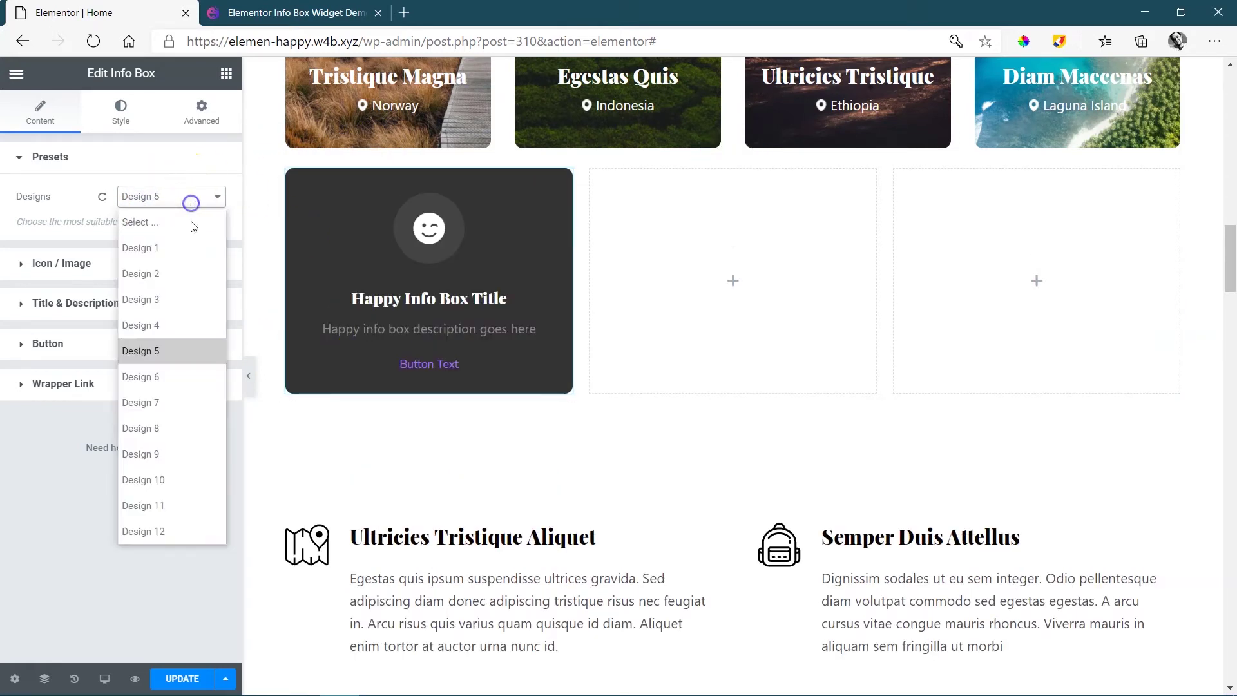
{"action": "left_click", "coordinate": [162, 377]}
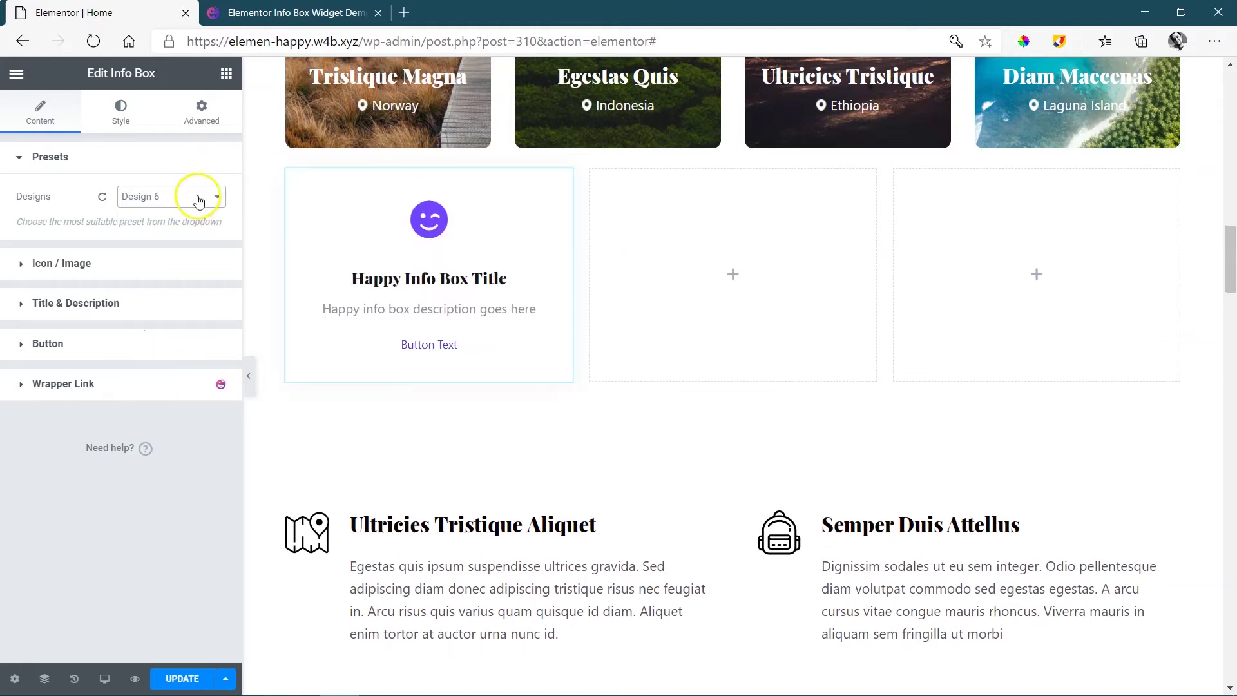
{"action": "left_click", "coordinate": [199, 202]}
{"action": "left_click", "coordinate": [183, 401]}
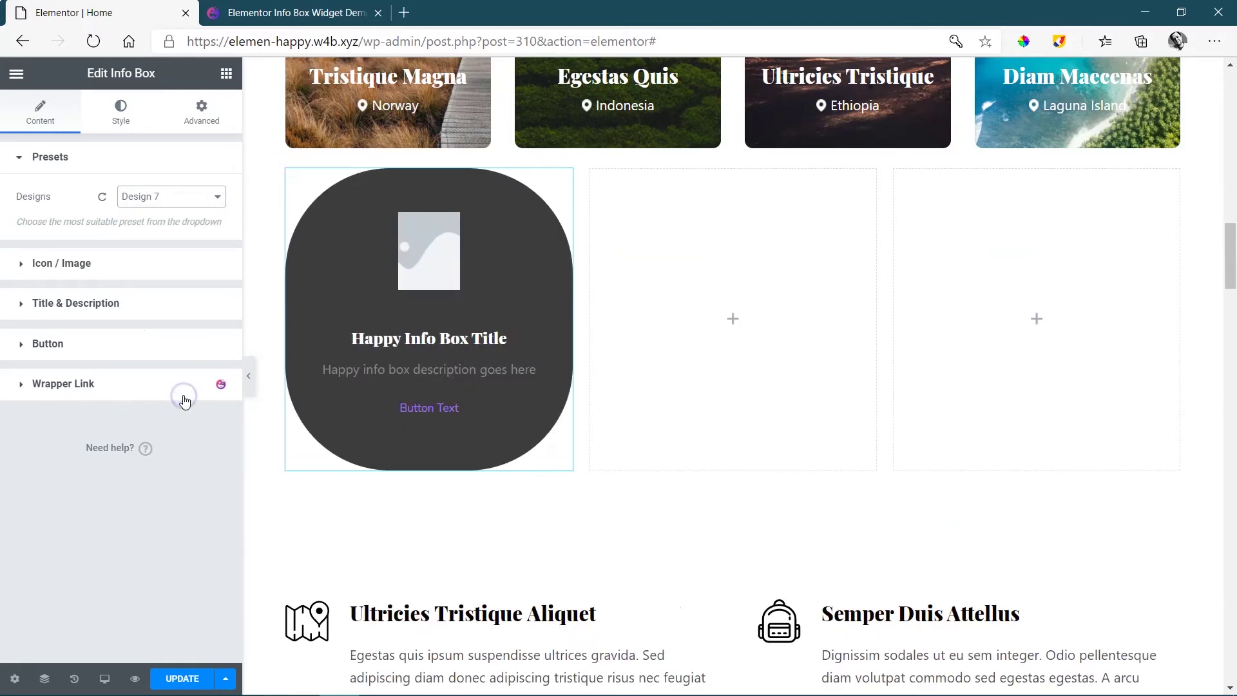
{"action": "left_click", "coordinate": [206, 198]}
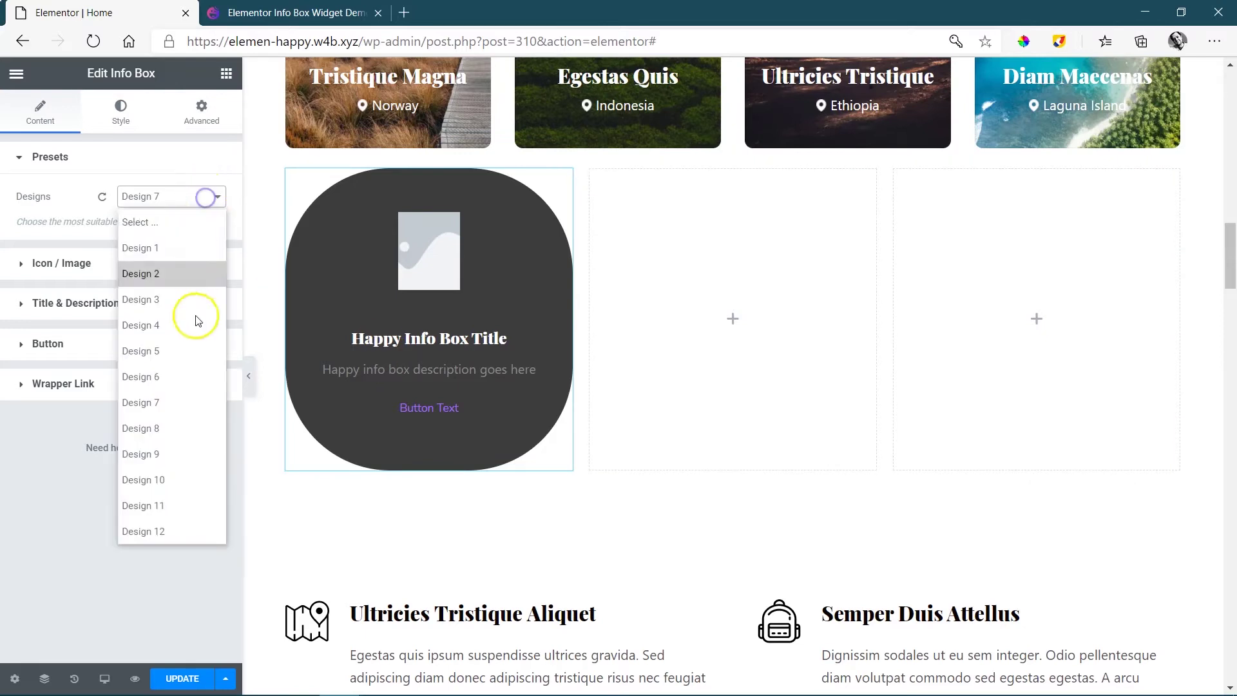
{"action": "left_click", "coordinate": [194, 428]}
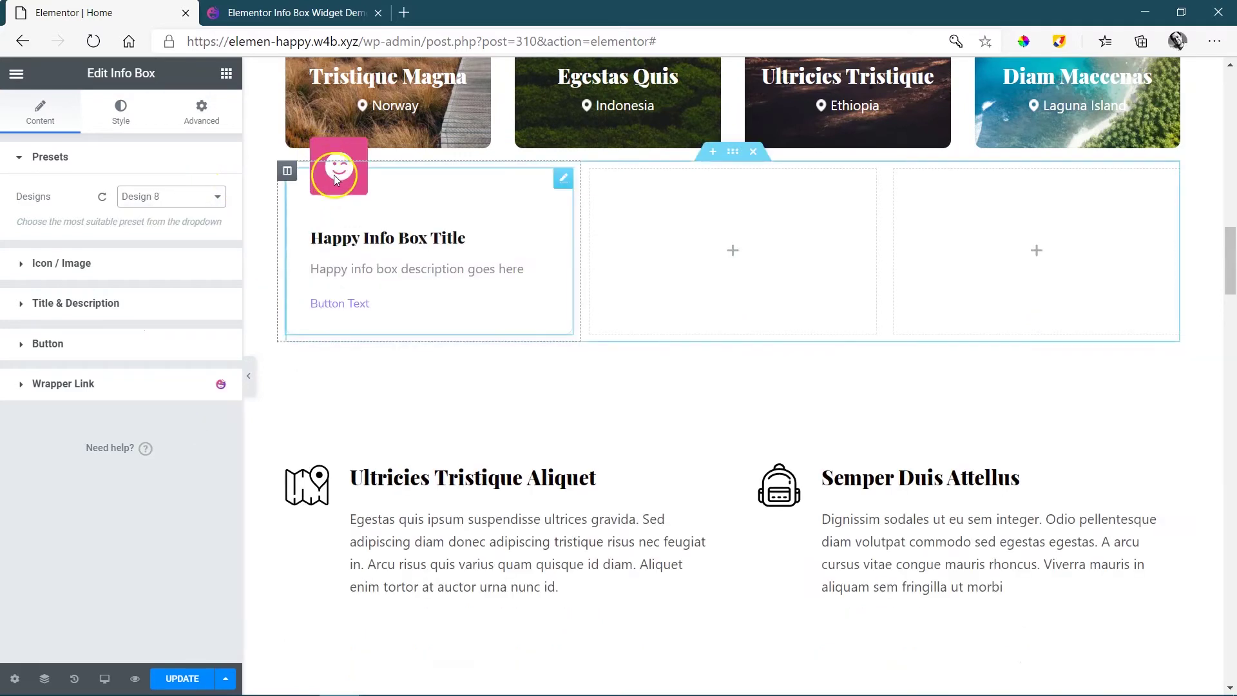
{"action": "left_click", "coordinate": [182, 196]}
{"action": "left_click", "coordinate": [172, 450]}
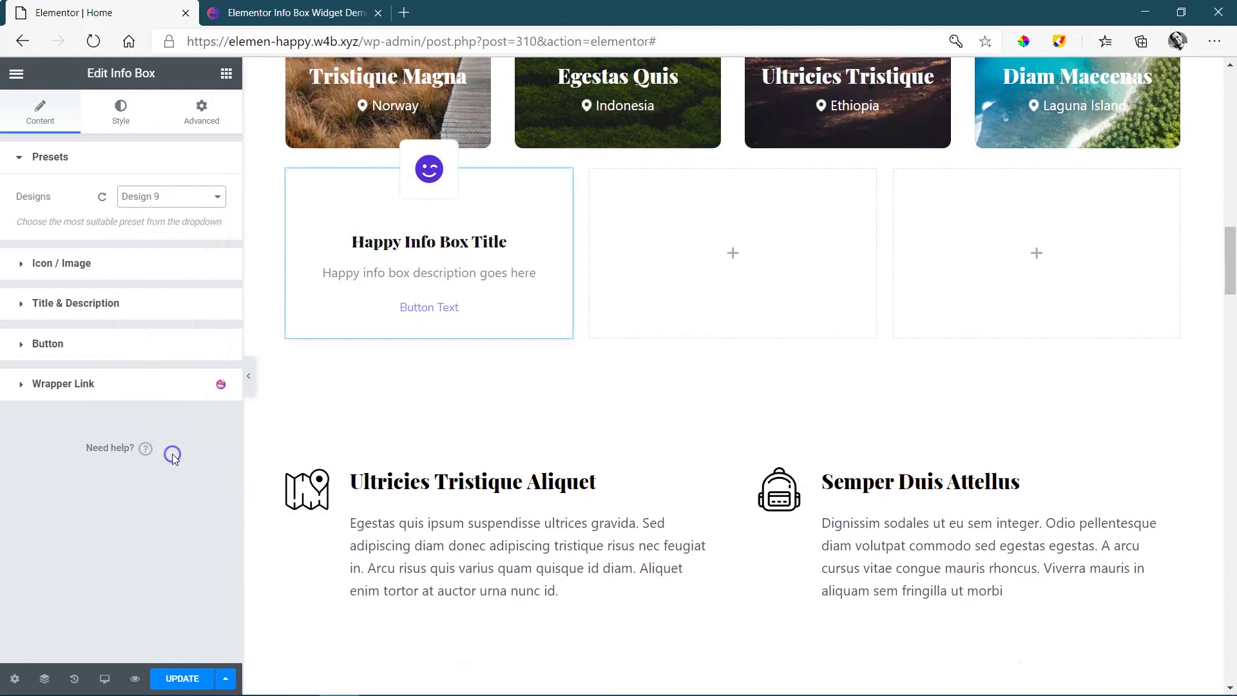
{"action": "left_click", "coordinate": [205, 195]}
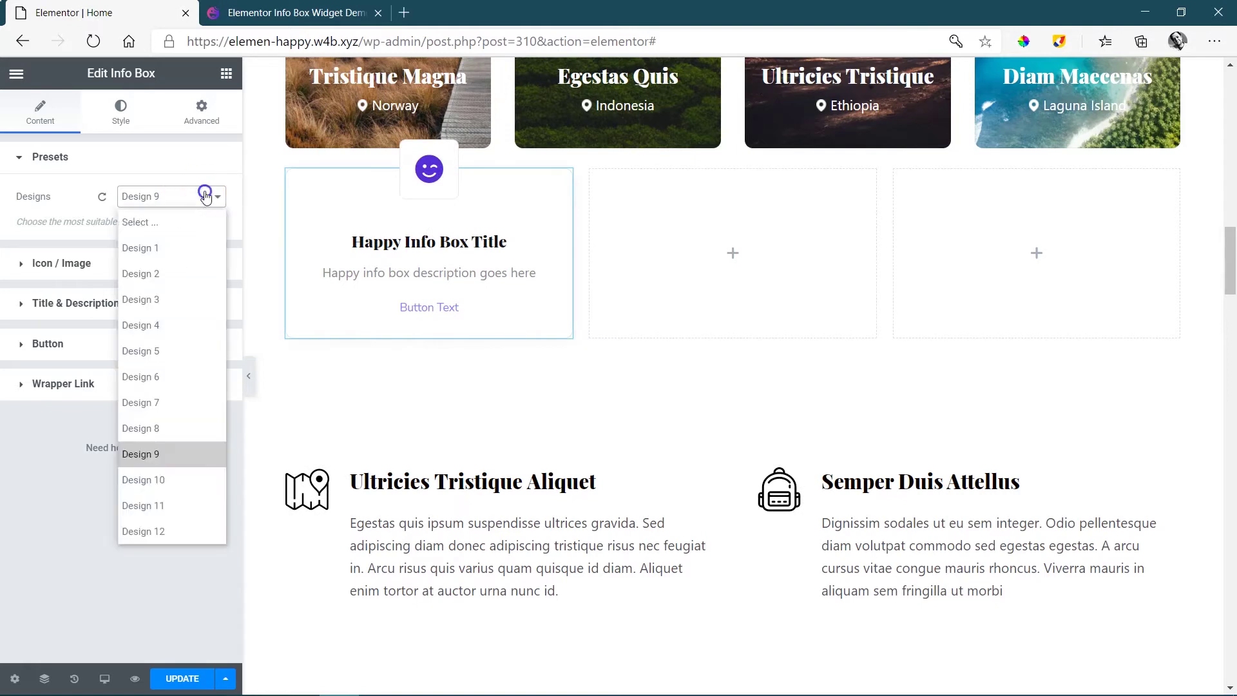
{"action": "left_click", "coordinate": [198, 480]}
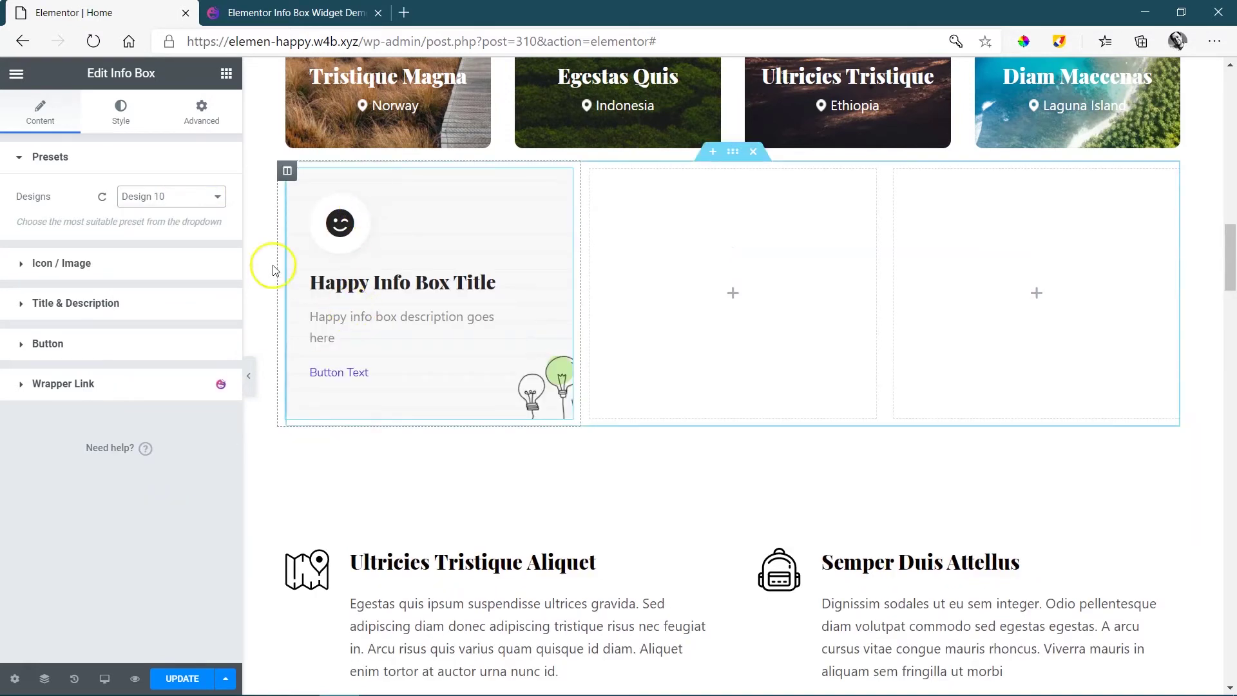
- Try Design 11 and Design 12, then set the Info Box back to Design 1
{"action": "left_click", "coordinate": [213, 197]}
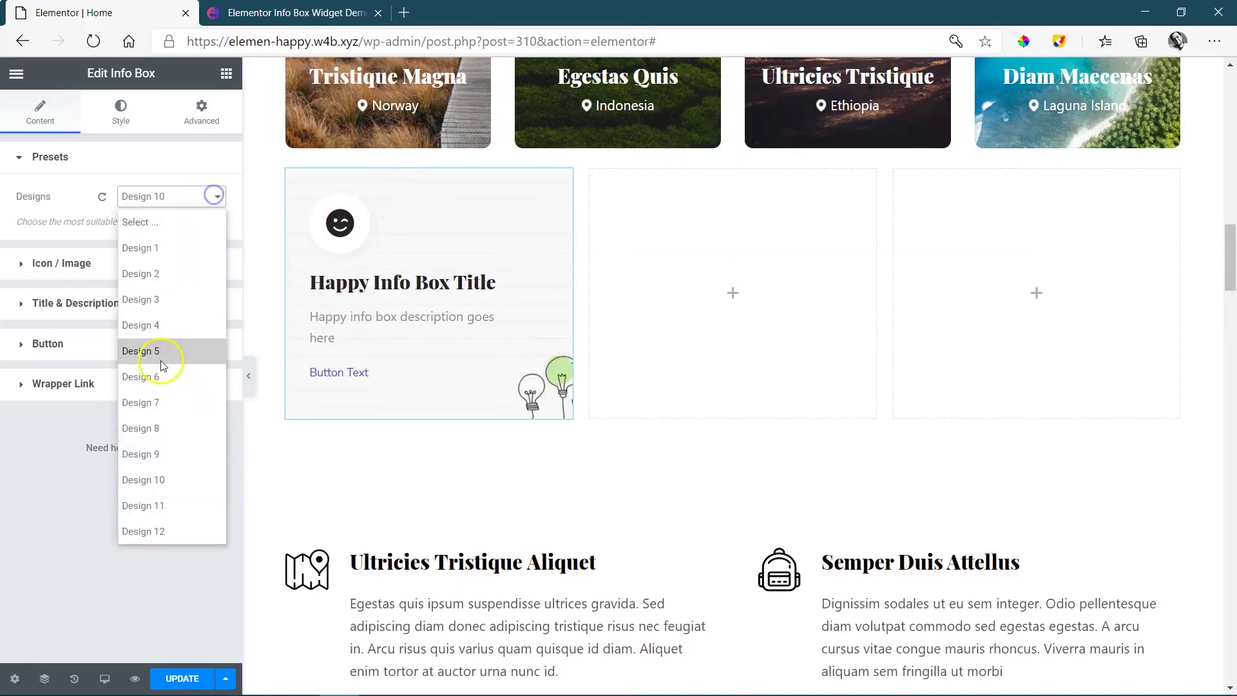
{"action": "left_click", "coordinate": [165, 502]}
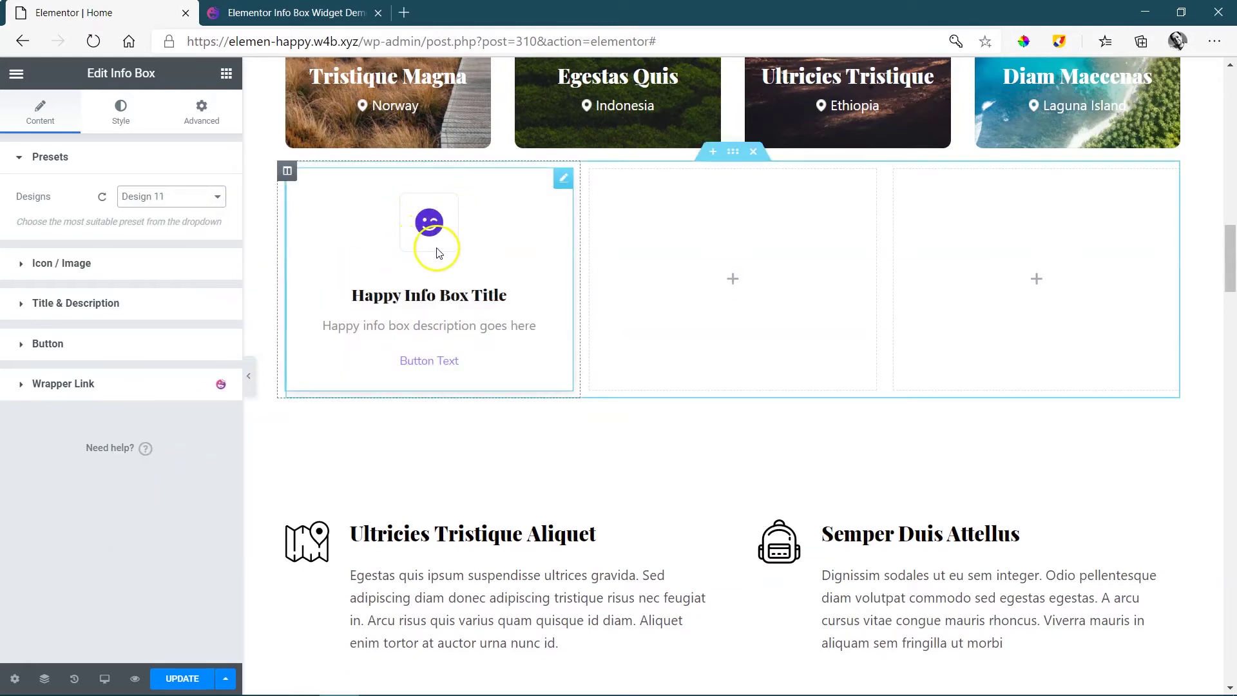
{"action": "left_click", "coordinate": [200, 196]}
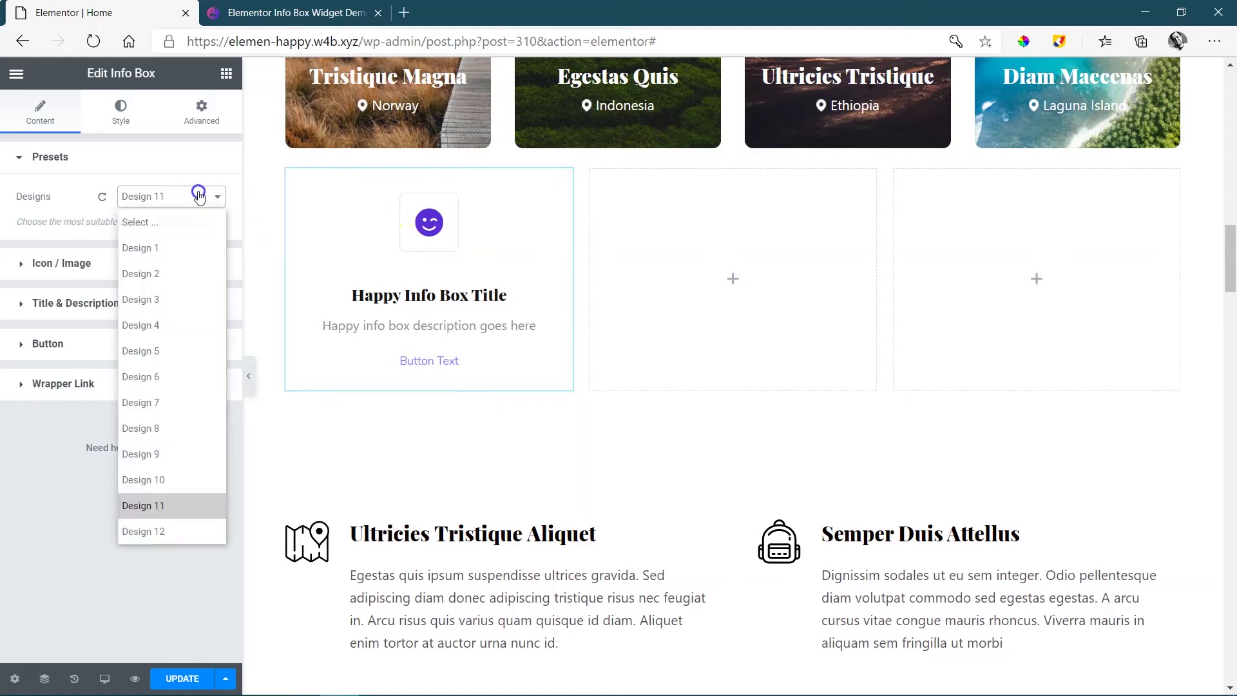
{"action": "left_click", "coordinate": [196, 542]}
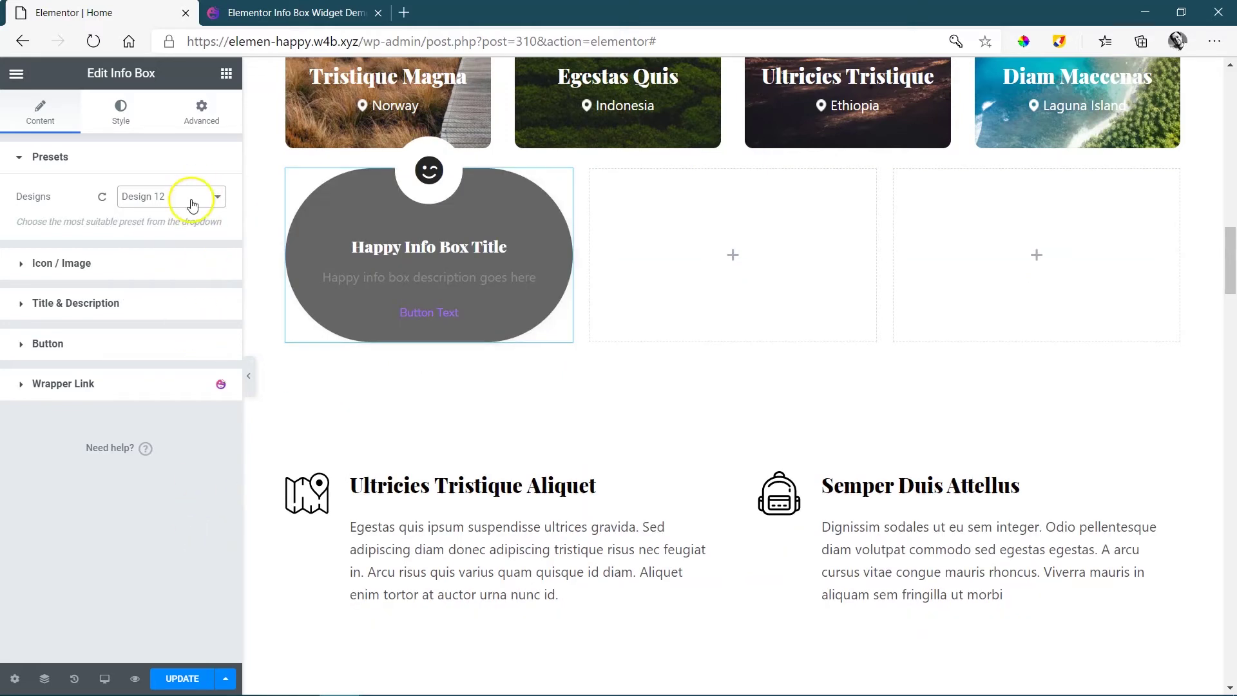
{"action": "left_click", "coordinate": [165, 196]}
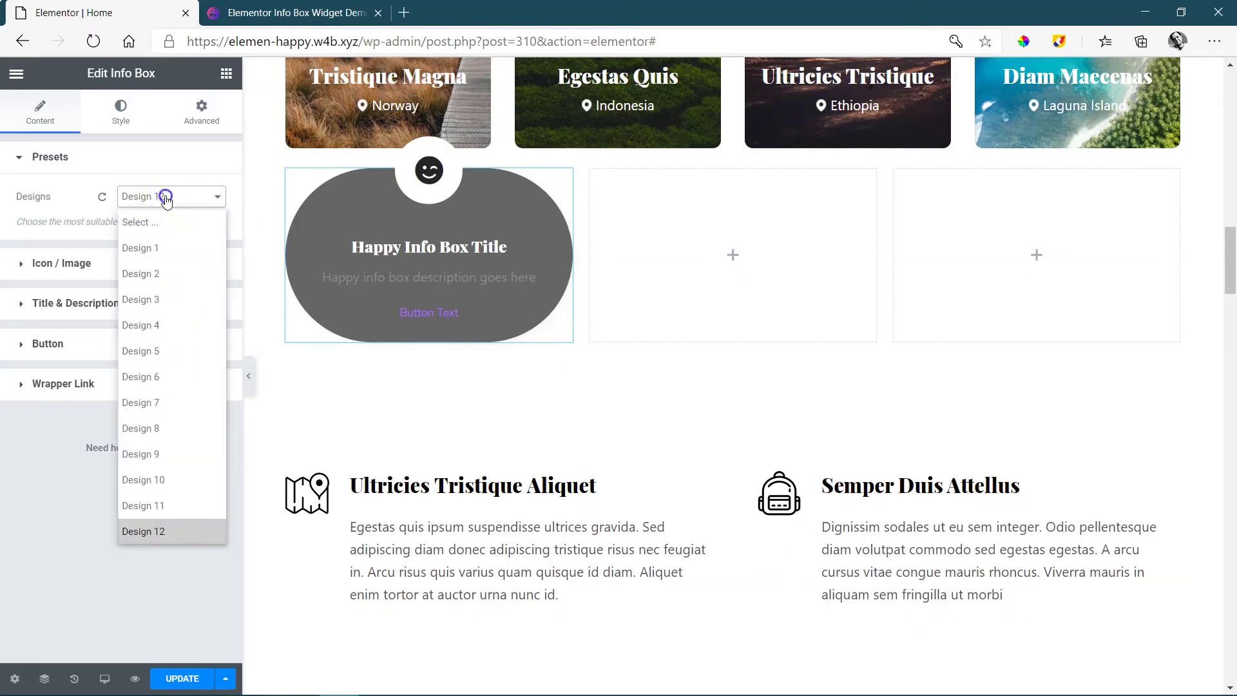
{"action": "left_click", "coordinate": [165, 248]}
{"action": "left_click", "coordinate": [86, 265]}
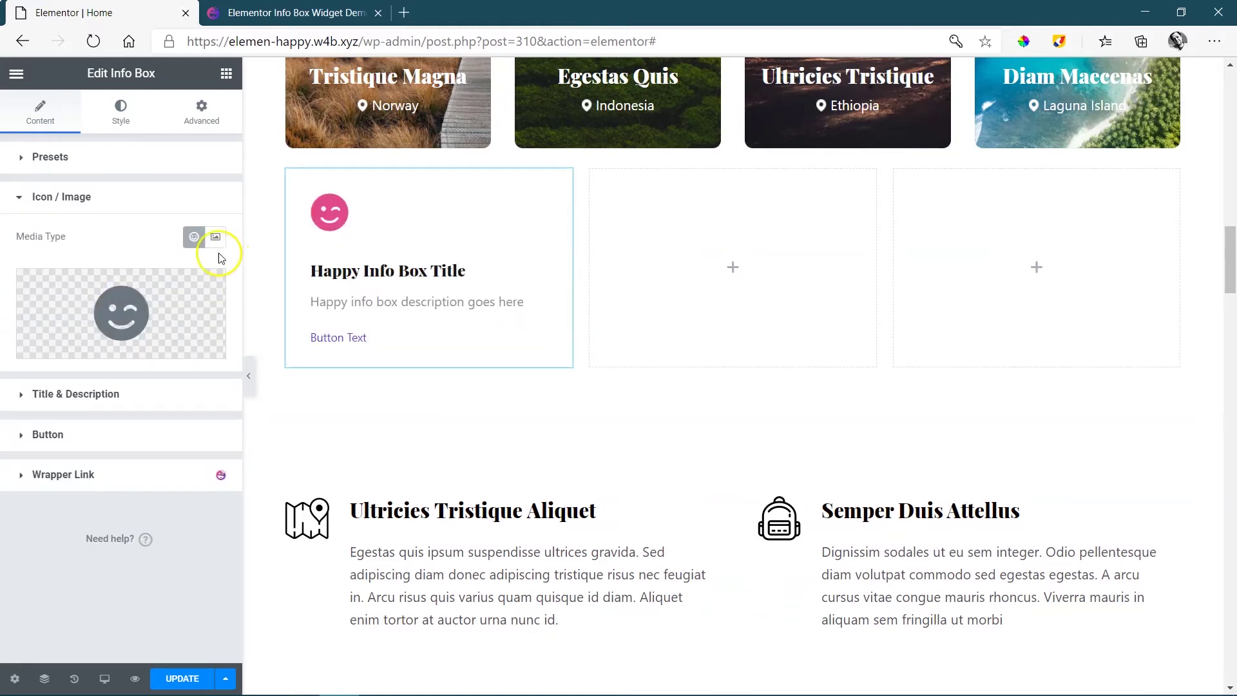
{"action": "left_click", "coordinate": [122, 308]}
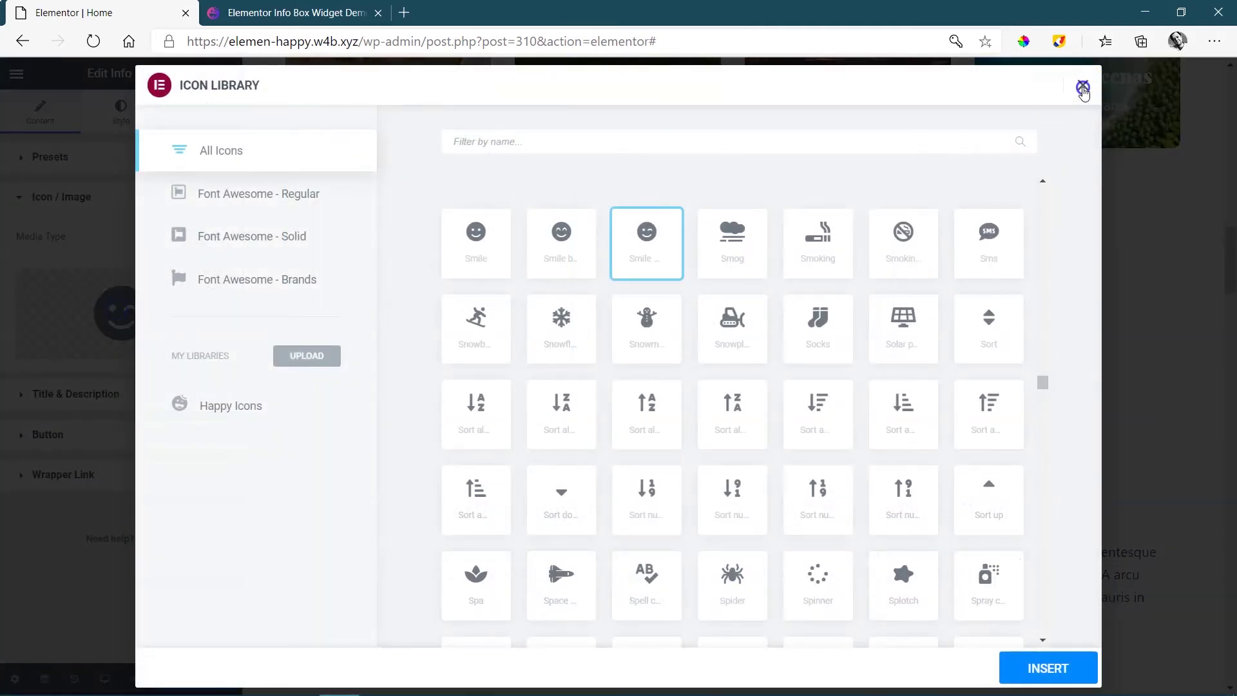
{"action": "left_click", "coordinate": [1083, 85]}
{"action": "left_click", "coordinate": [219, 240]}
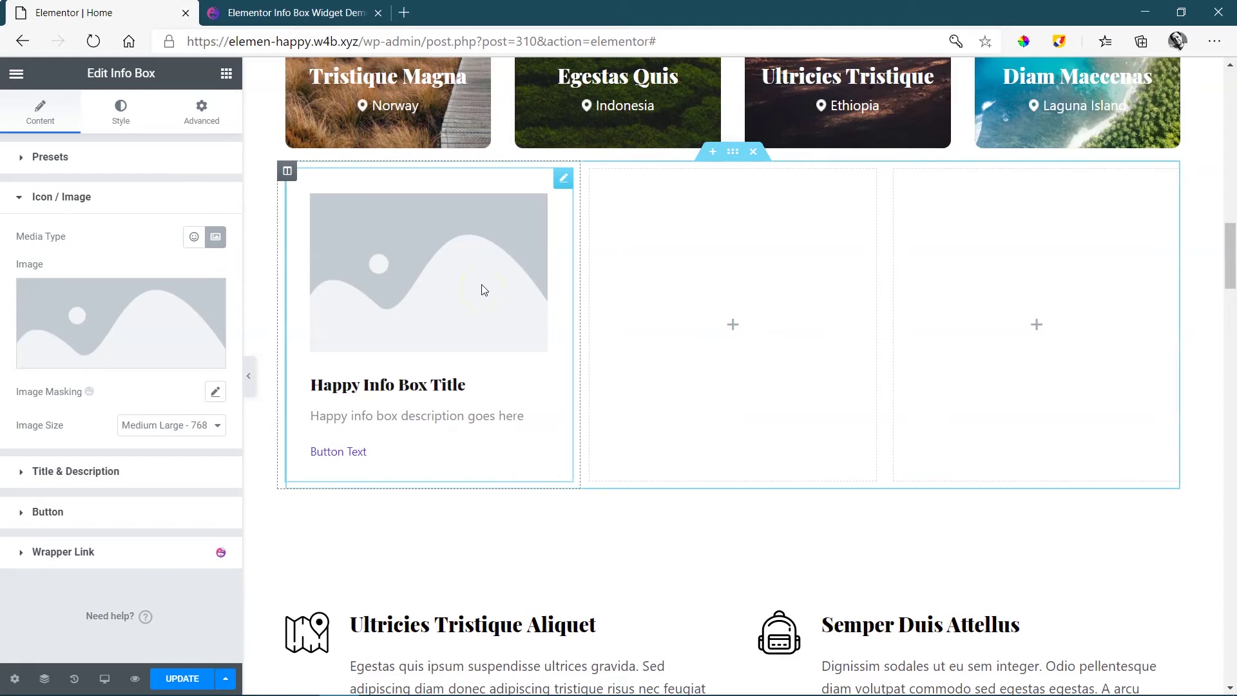
{"action": "left_click", "coordinate": [194, 239]}
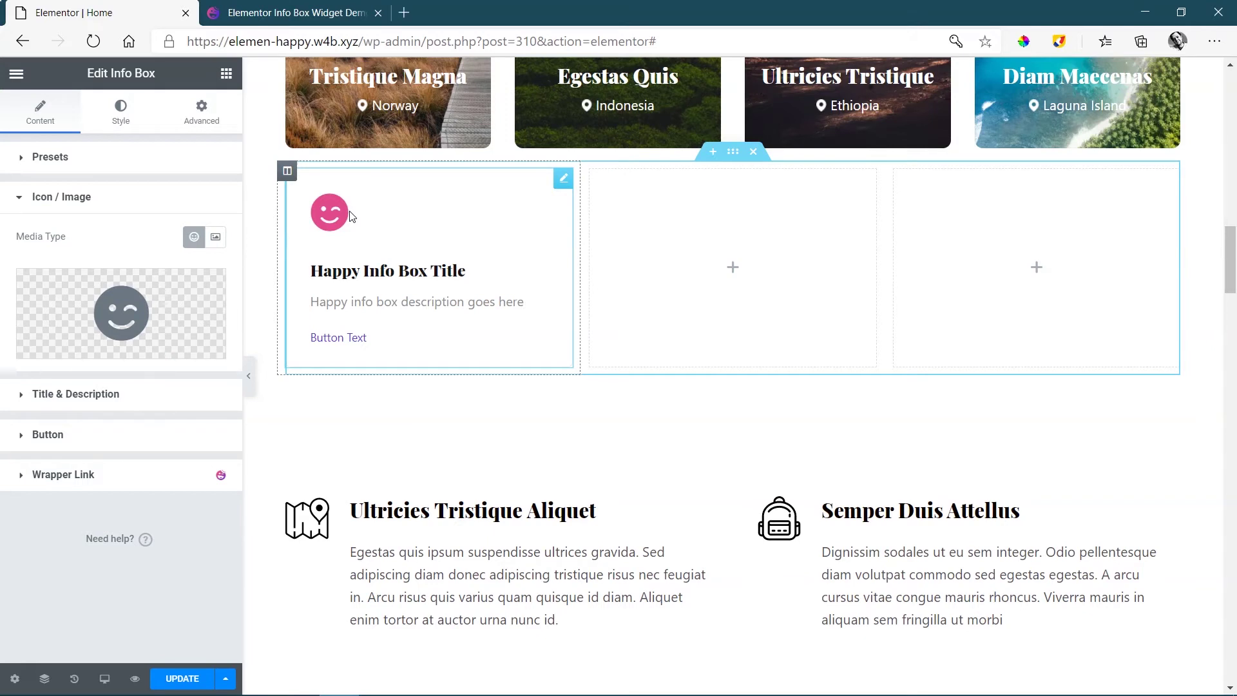
- Look over the Info Box's Title & Description and Button content settings
{"action": "left_click", "coordinate": [105, 394]}
{"action": "left_click", "coordinate": [75, 250]}
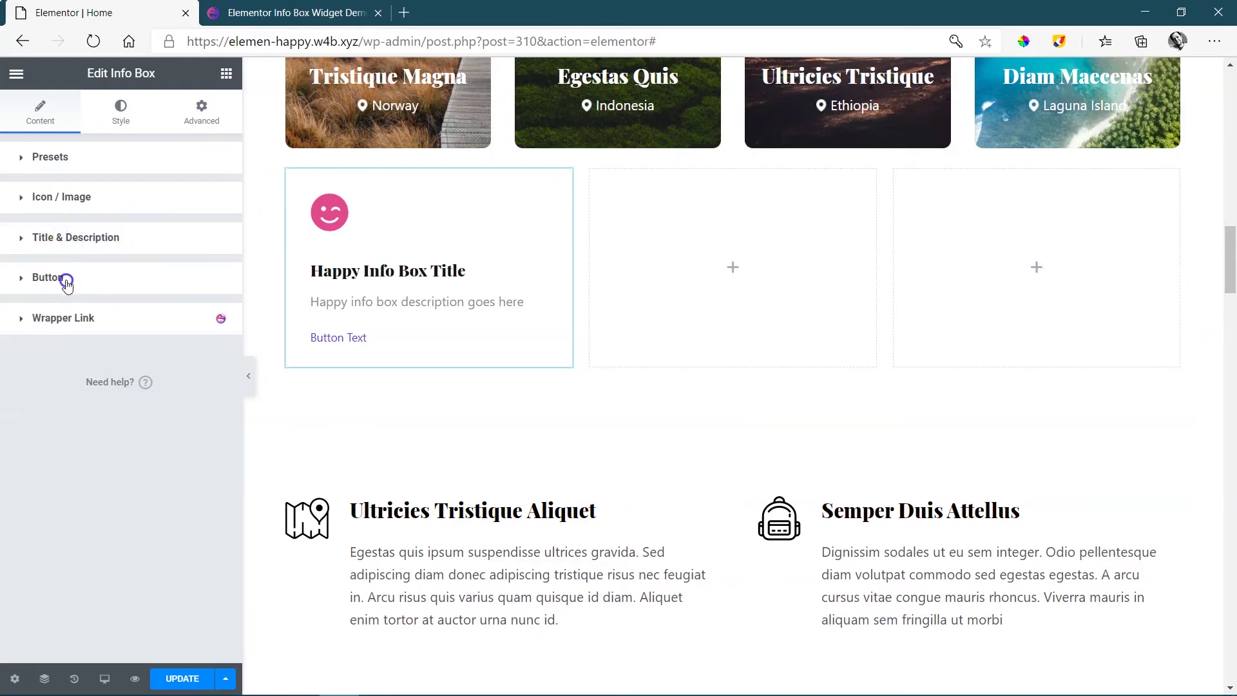
{"action": "left_click", "coordinate": [62, 277]}
{"action": "left_click", "coordinate": [66, 279]}
- Open the Info Box's Style settings with Icon / Image collapsed, then go to the demo page
{"action": "left_click", "coordinate": [122, 106]}
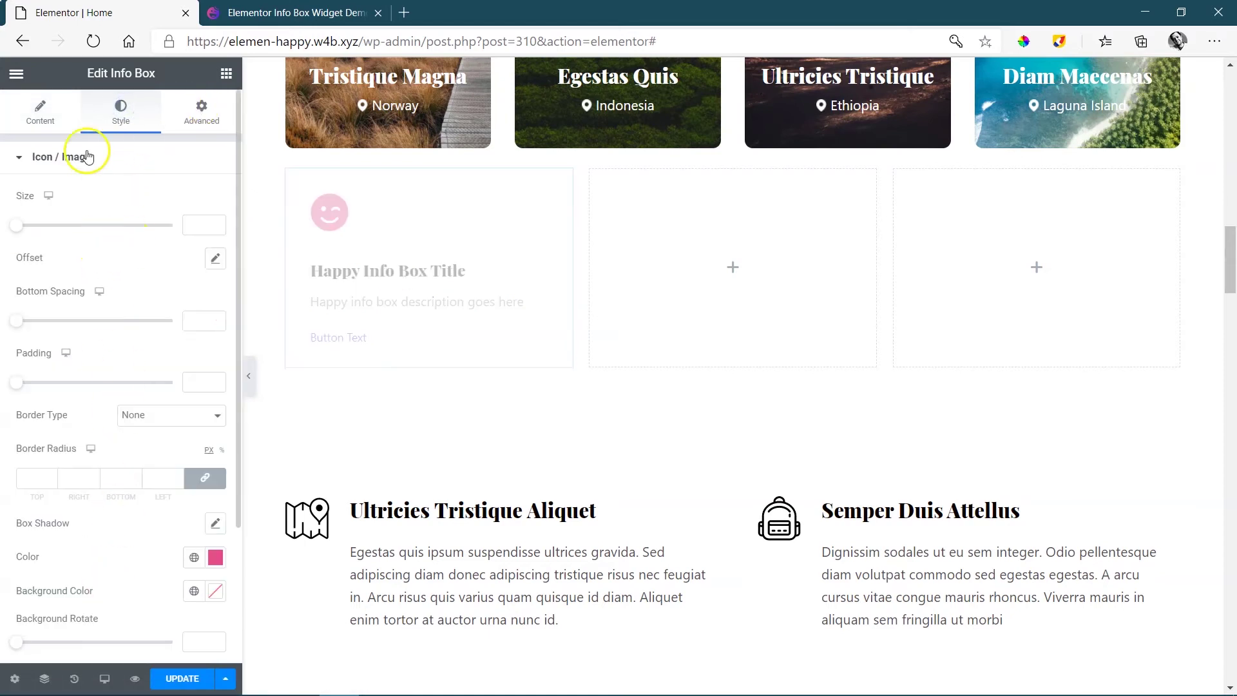
{"action": "left_click", "coordinate": [71, 171]}
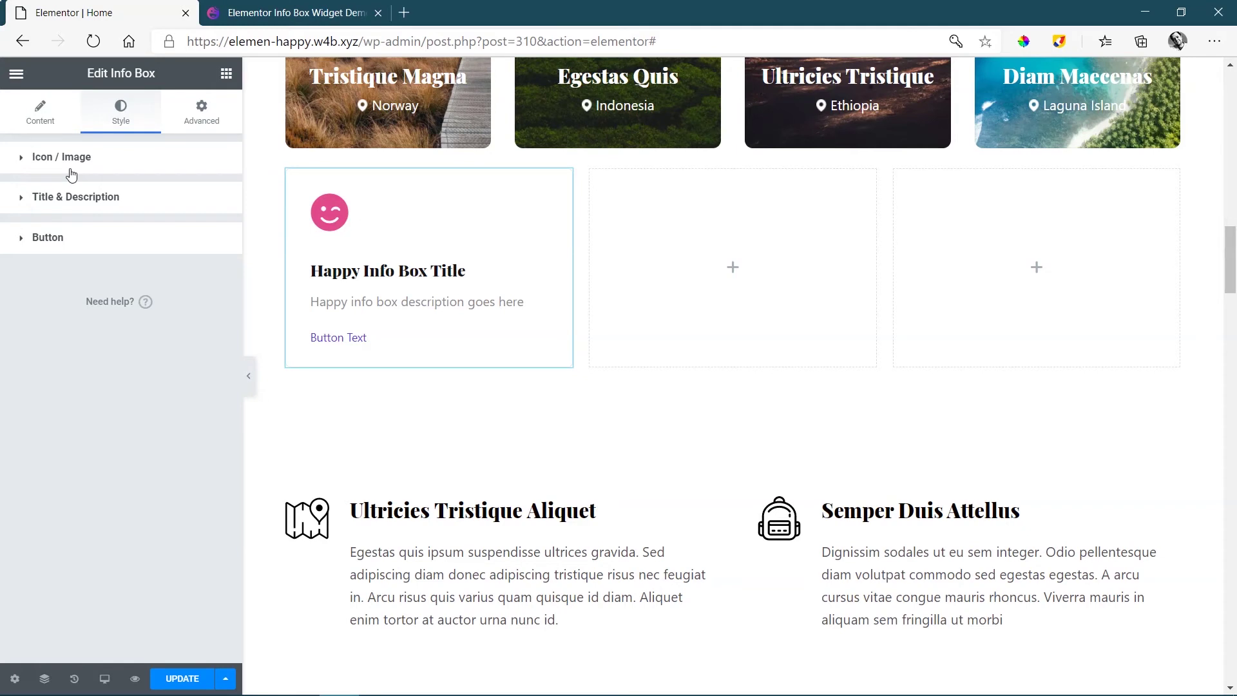
{"action": "left_click", "coordinate": [287, 13]}
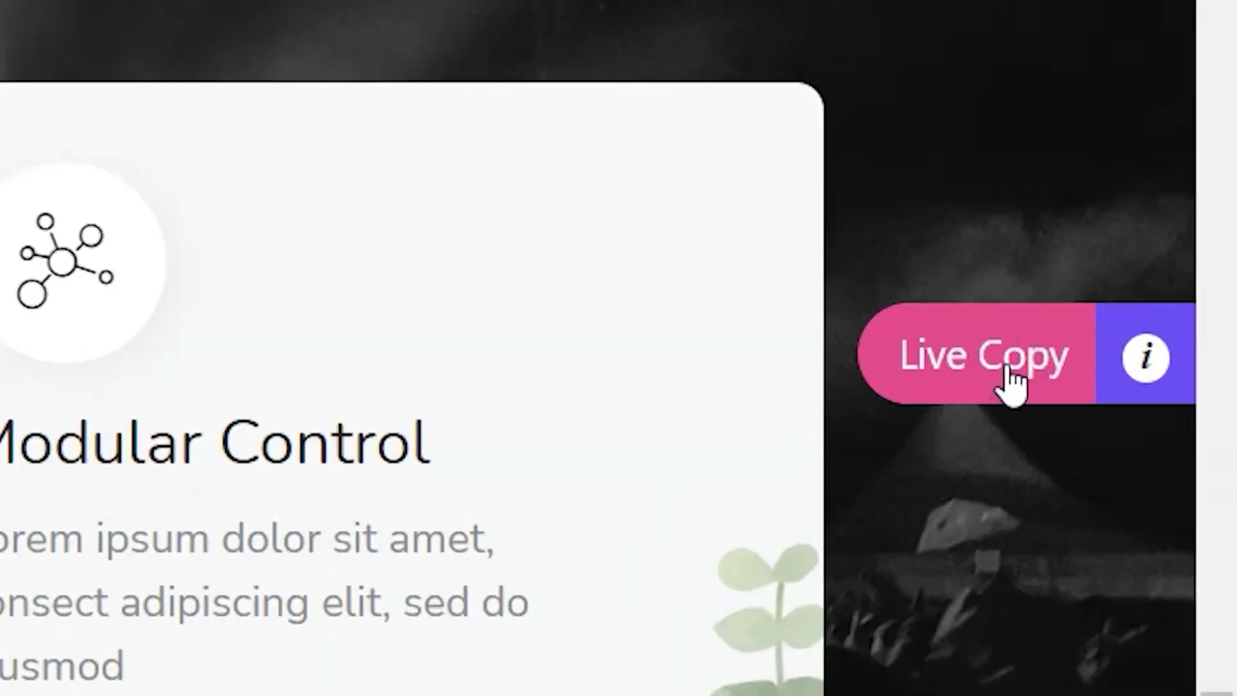
- Live Copy the Design 10 info box section and return to the Elementor editor
{"action": "left_click", "coordinate": [1162, 393]}
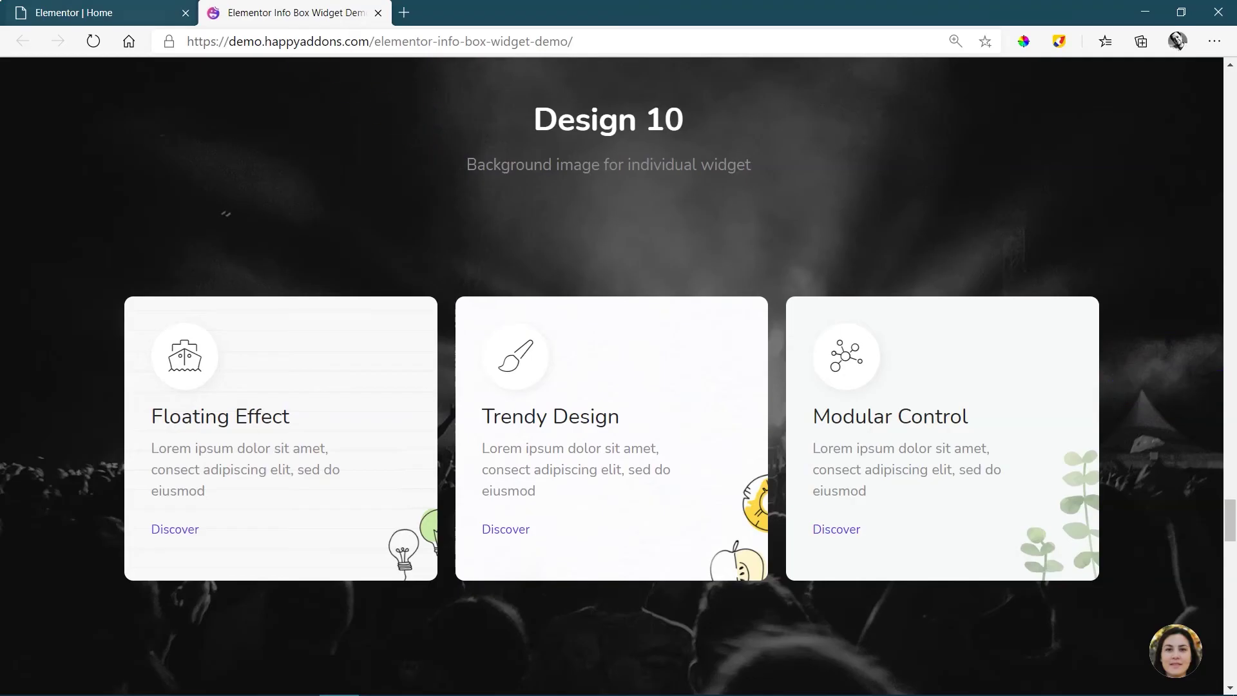
{"action": "key", "text": "ctrl+shift+Tab"}
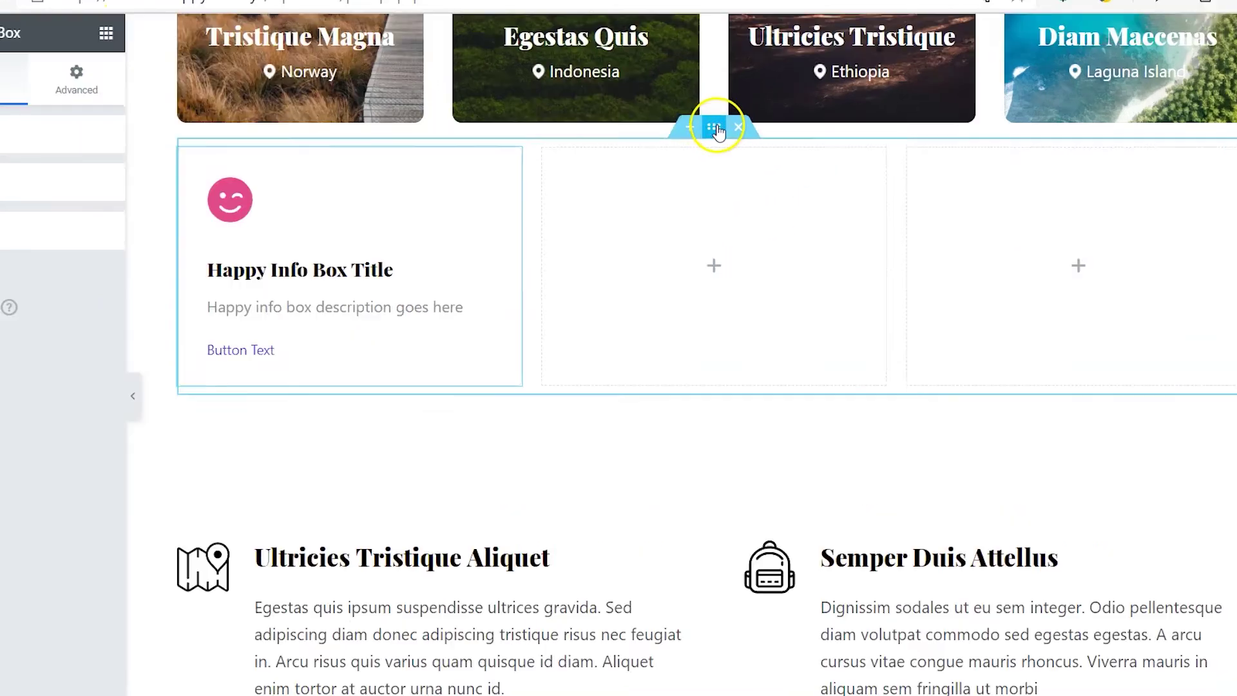
- Live Paste the Design 10 section from the section menu and turn on Full Width Section
{"action": "right_click", "coordinate": [735, 151]}
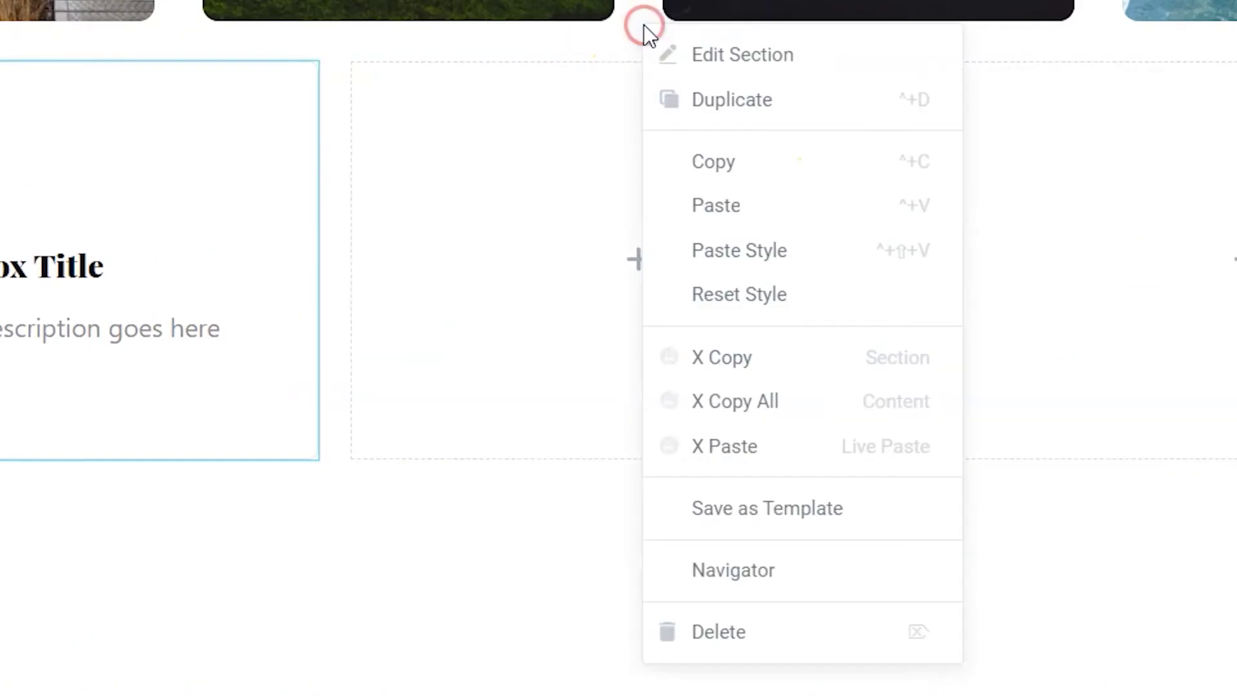
{"action": "left_click", "coordinate": [828, 465]}
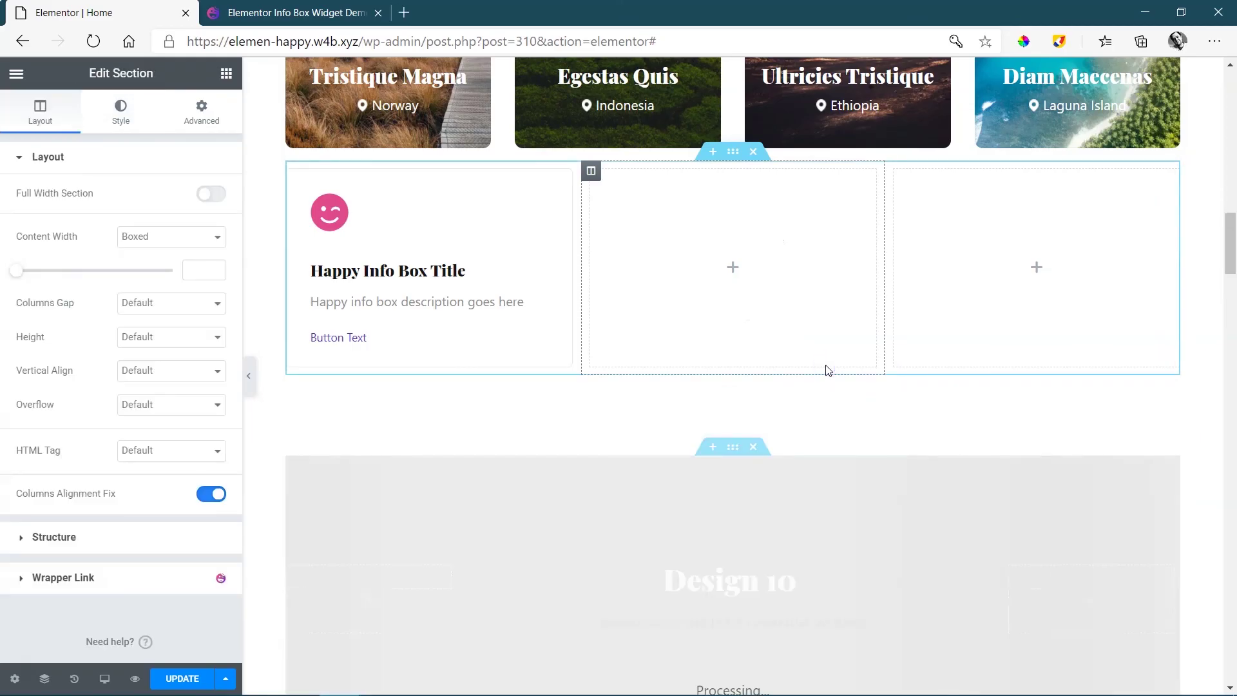
{"action": "left_click_drag", "start_coordinate": [1226, 230], "coordinate": [1232, 268]}
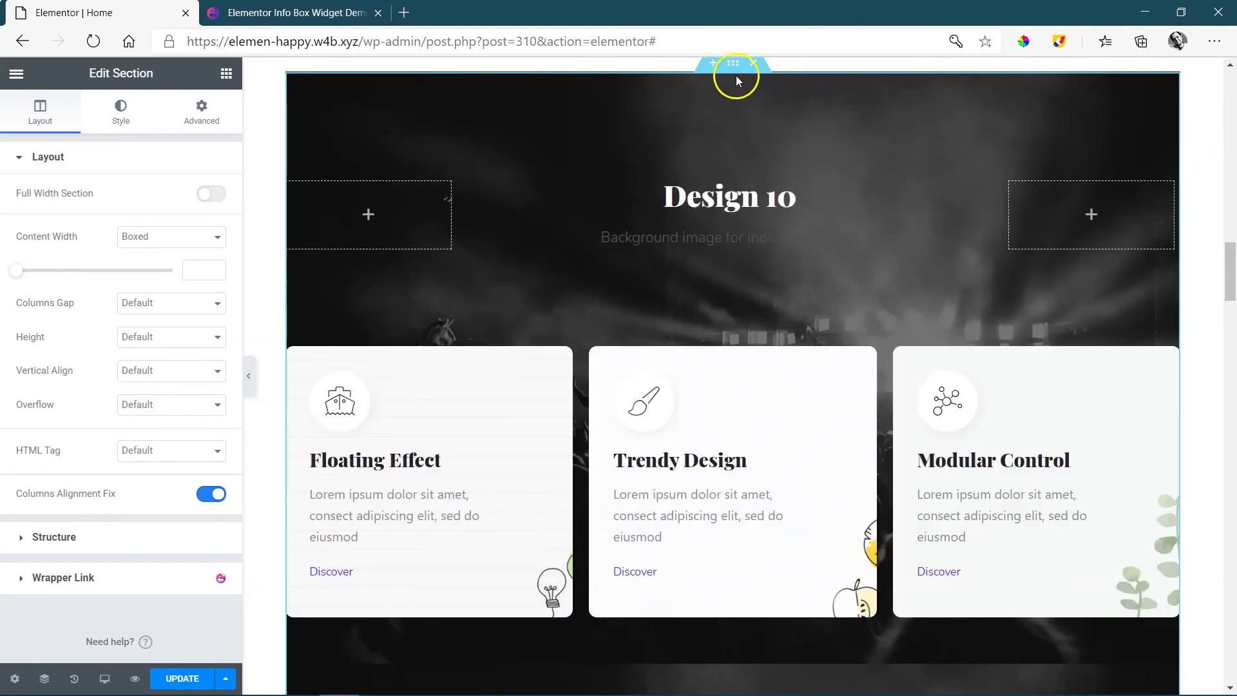
{"action": "left_click", "coordinate": [212, 194]}
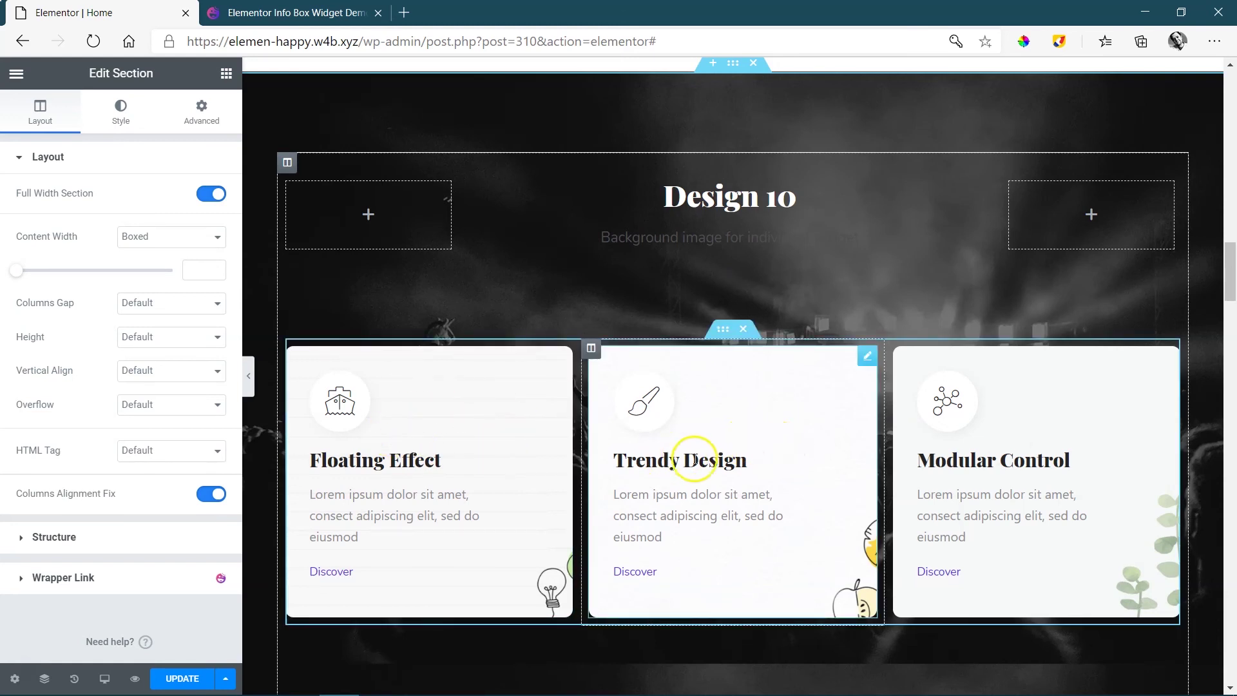
- Select the Floating Effect info box and preview the Design 10 section in mobile view
{"action": "left_click", "coordinate": [408, 398]}
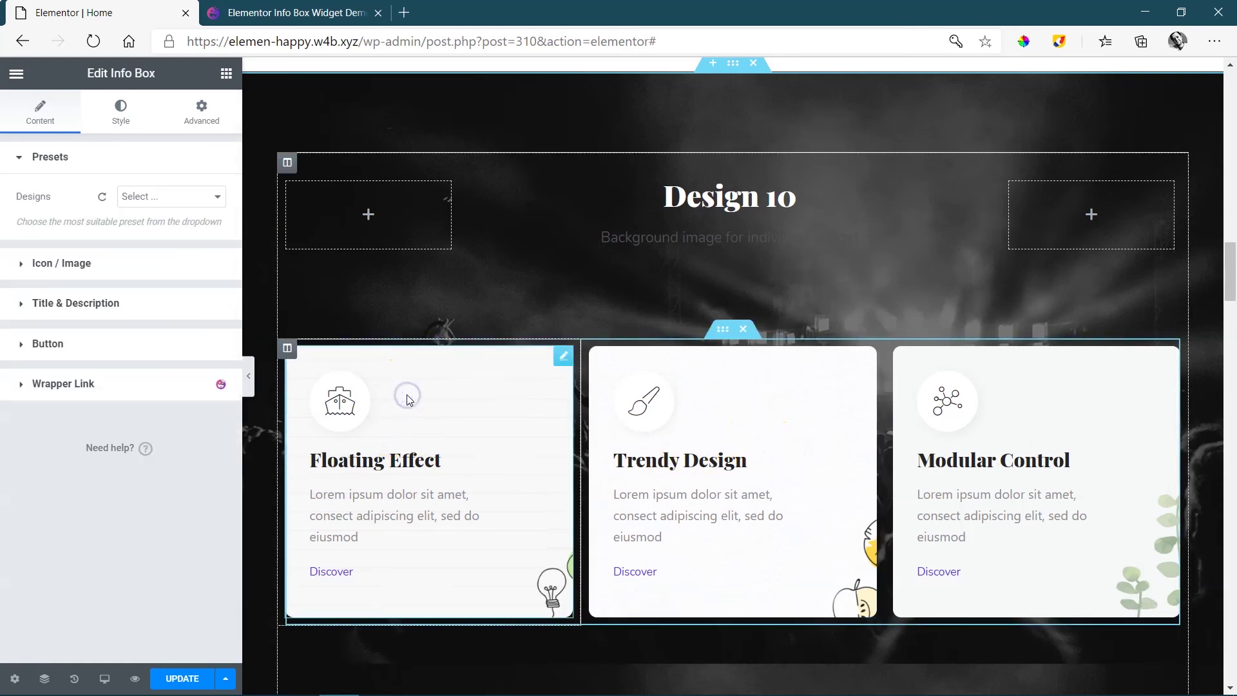
{"action": "left_click", "coordinate": [132, 119]}
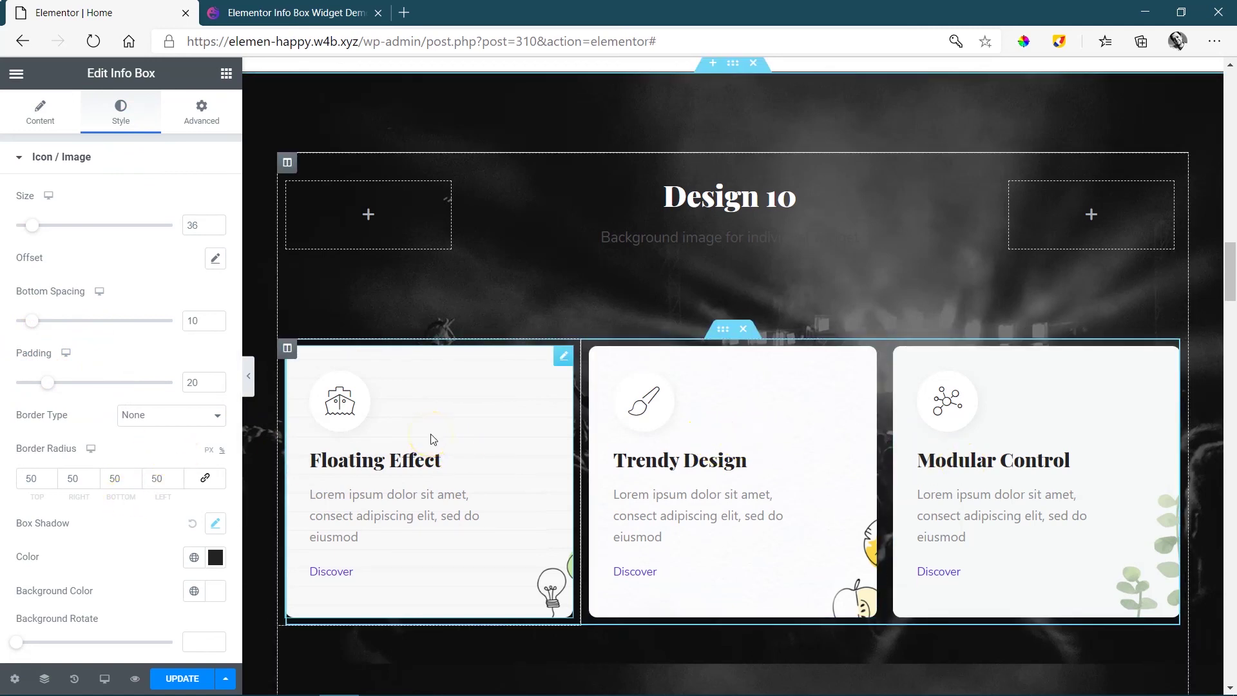
{"action": "key", "text": "ctrl+shift+m"}
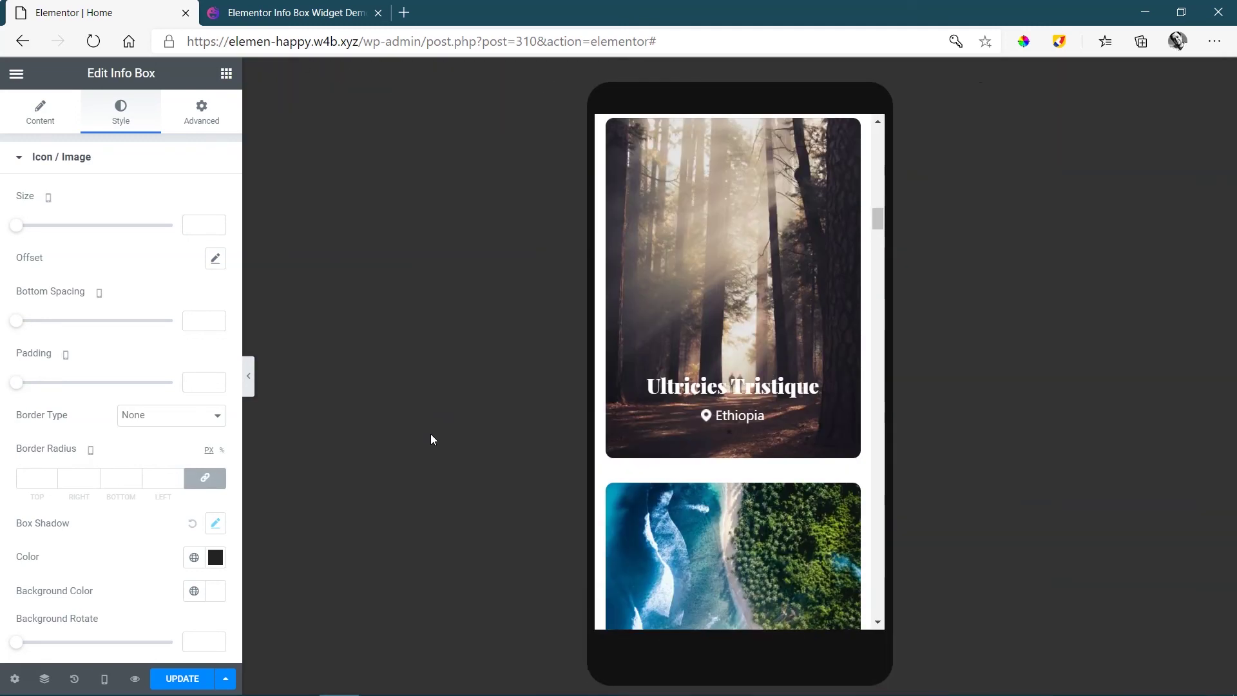
{"action": "left_click", "coordinate": [494, 434]}
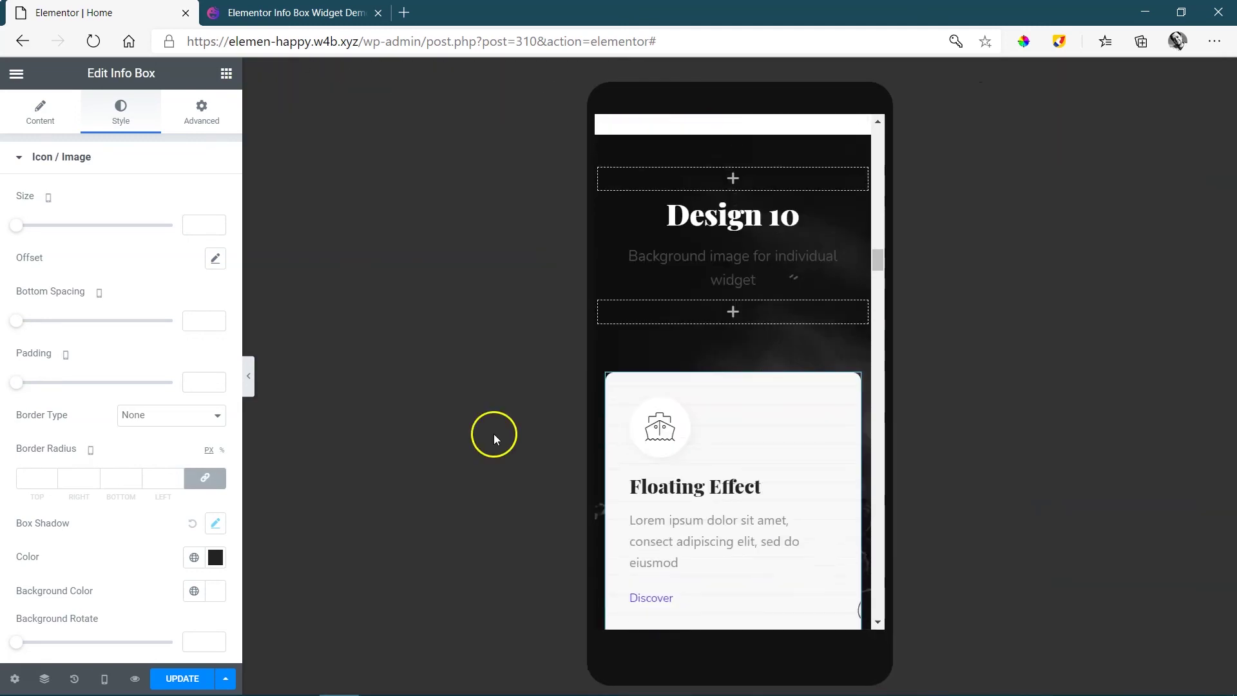
{"action": "left_click", "coordinate": [735, 450]}
{"action": "scroll", "coordinate": [734, 450], "scroll_direction": "down", "scroll_amount": 3}
{"action": "mouse_move", "coordinate": [880, 267]}
{"action": "left_mouse_down"}
{"action": "mouse_move", "coordinate": [883, 285]}
{"action": "mouse_move", "coordinate": [881, 261]}
{"action": "left_mouse_up"}
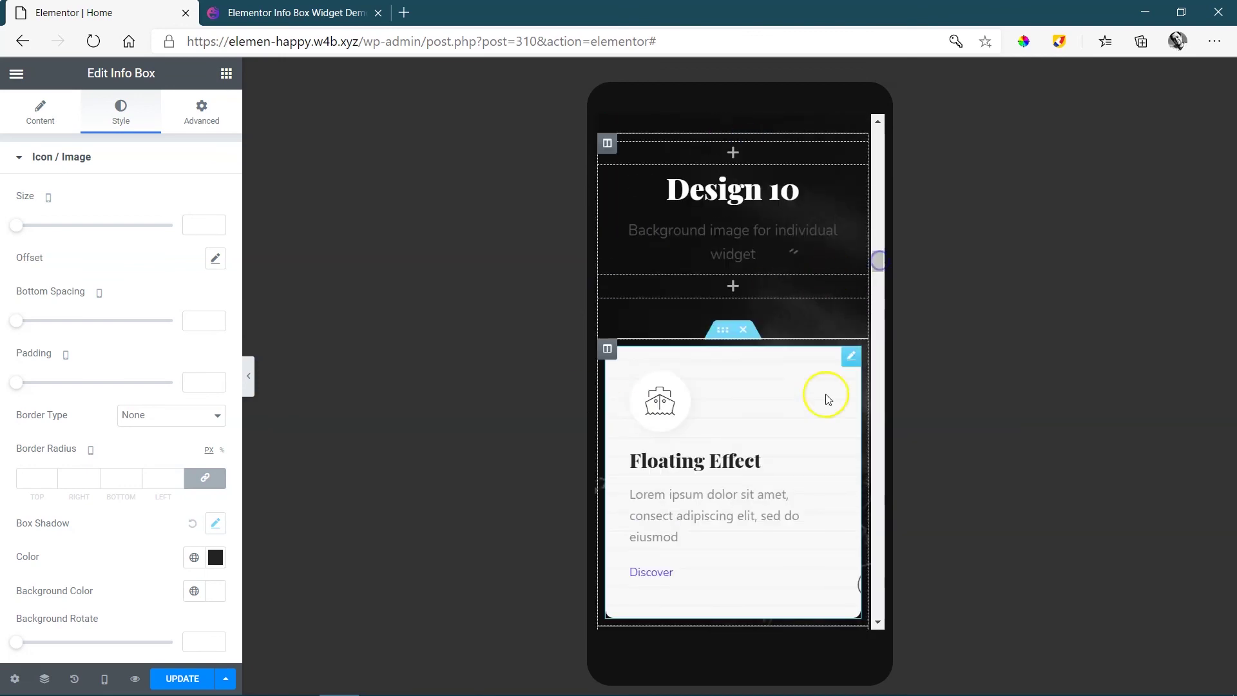